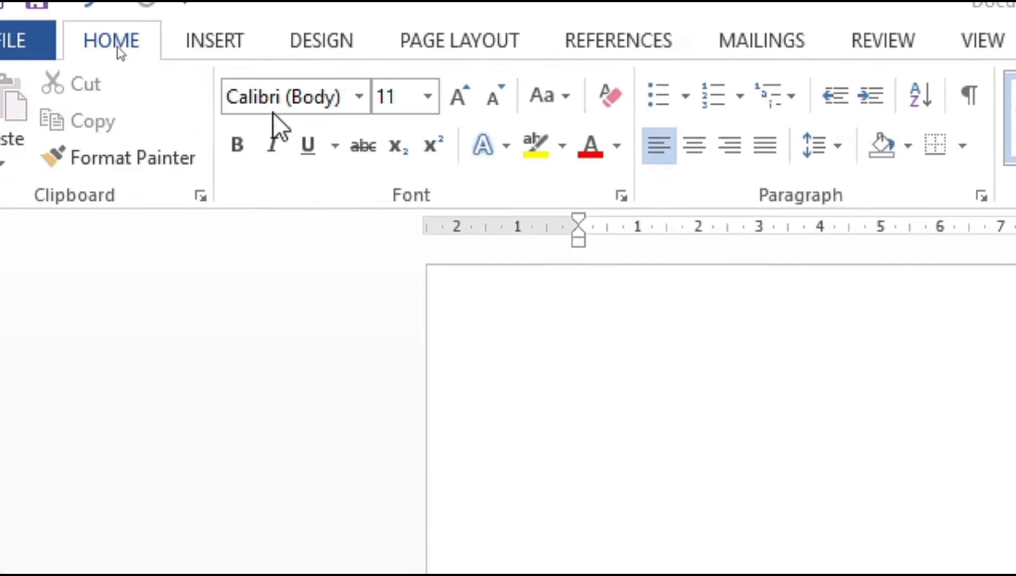
Set the font to Times New Roman at size 18.
{"action": "left_click", "coordinate": [369, 94]}
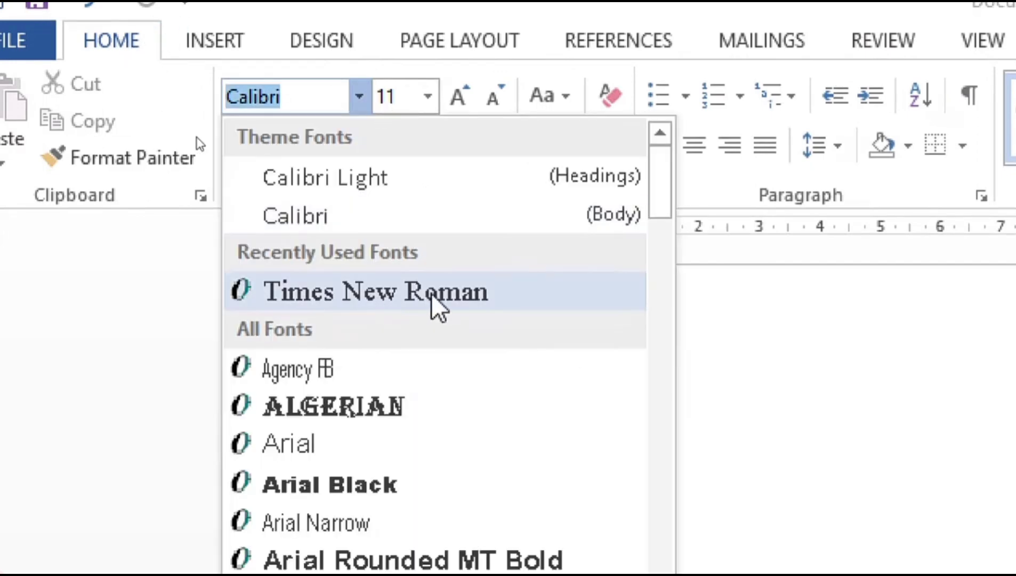
{"action": "left_click", "coordinate": [431, 293]}
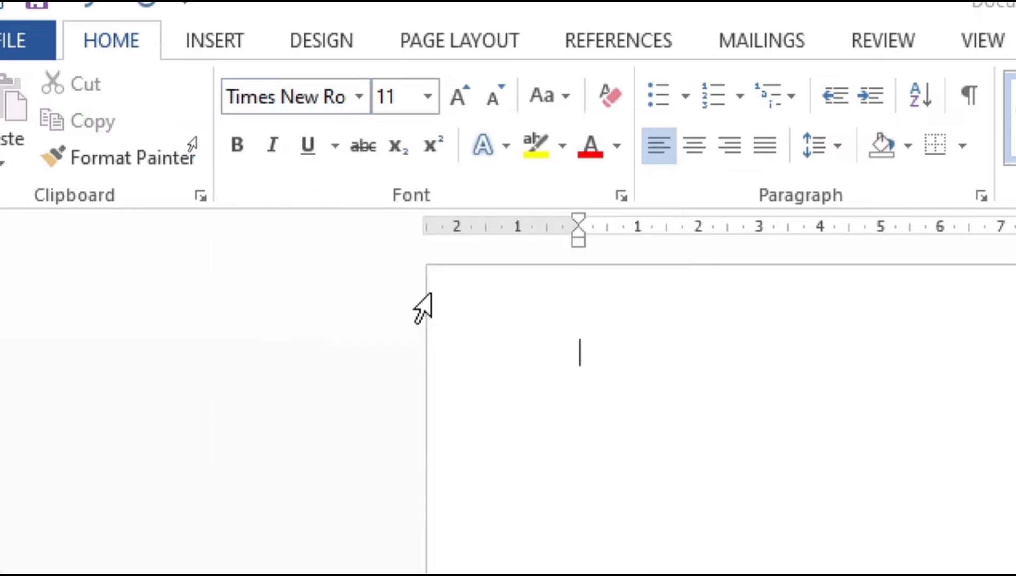
{"action": "left_click", "coordinate": [429, 96]}
{"action": "left_click", "coordinate": [396, 348]}
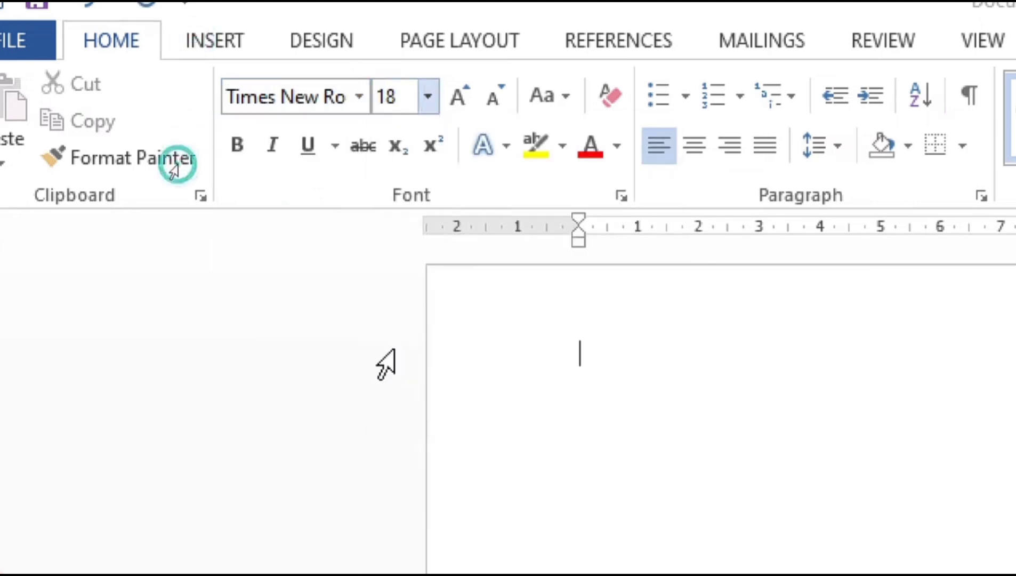
Type a bold, underlined, centred 'BIO DATA' title, then left-align the next line.
{"action": "left_click", "coordinate": [236, 147]}
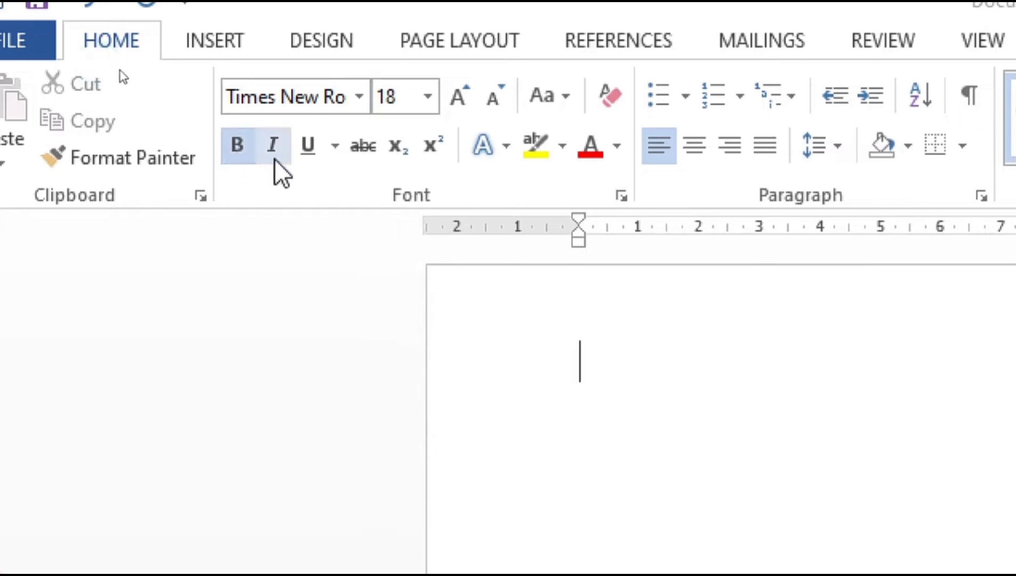
{"action": "left_click", "coordinate": [315, 152]}
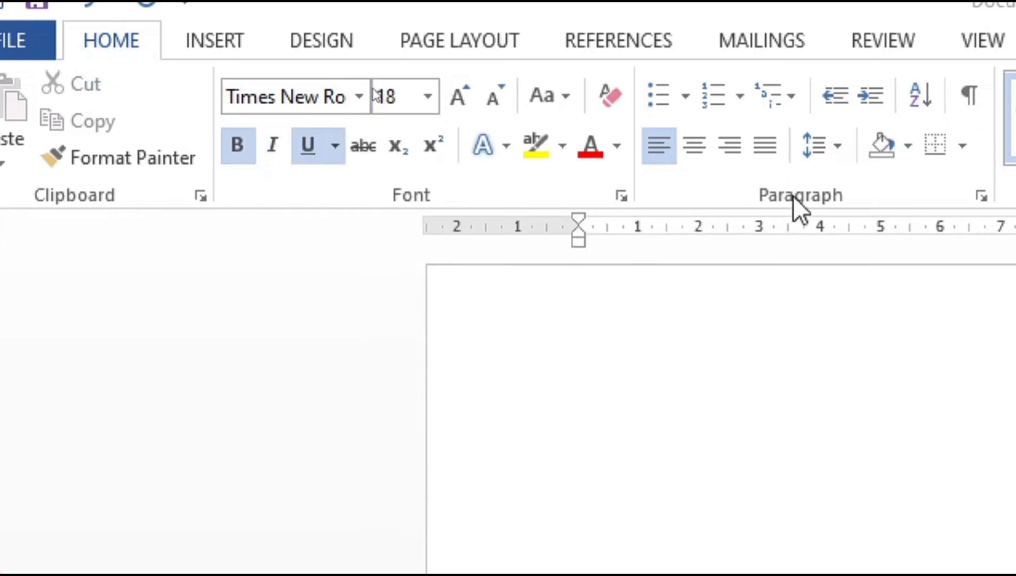
{"action": "left_click", "coordinate": [698, 153]}
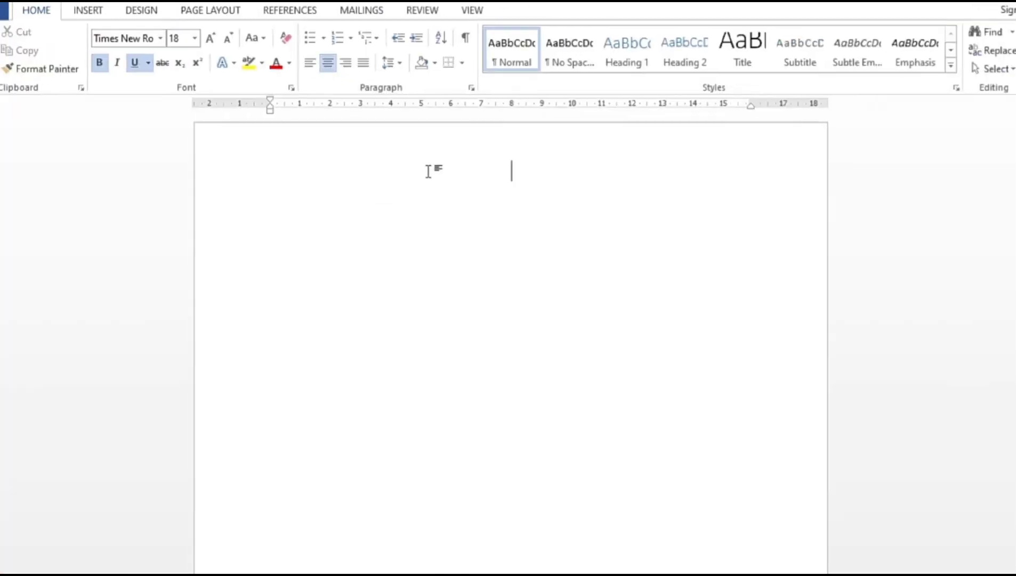
{"action": "type", "text": "BIO"}
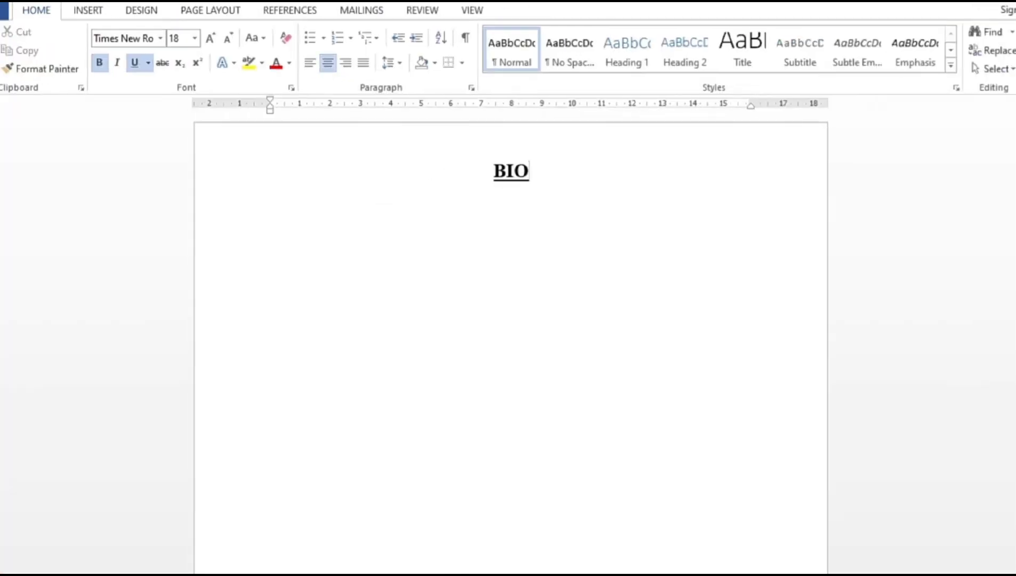
{"action": "type", "text": " DATA"}
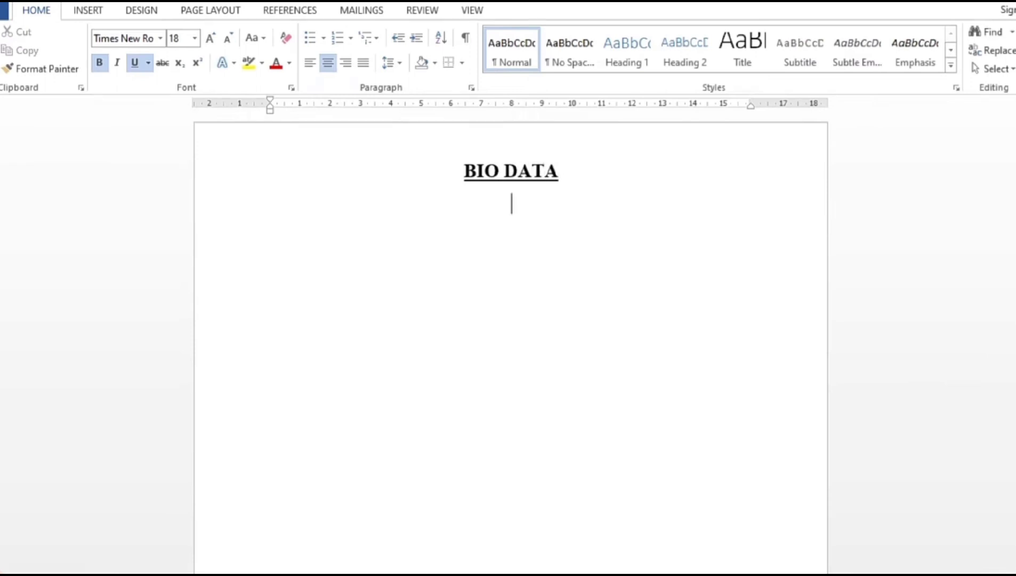
{"action": "key", "text": "ctrl+l"}
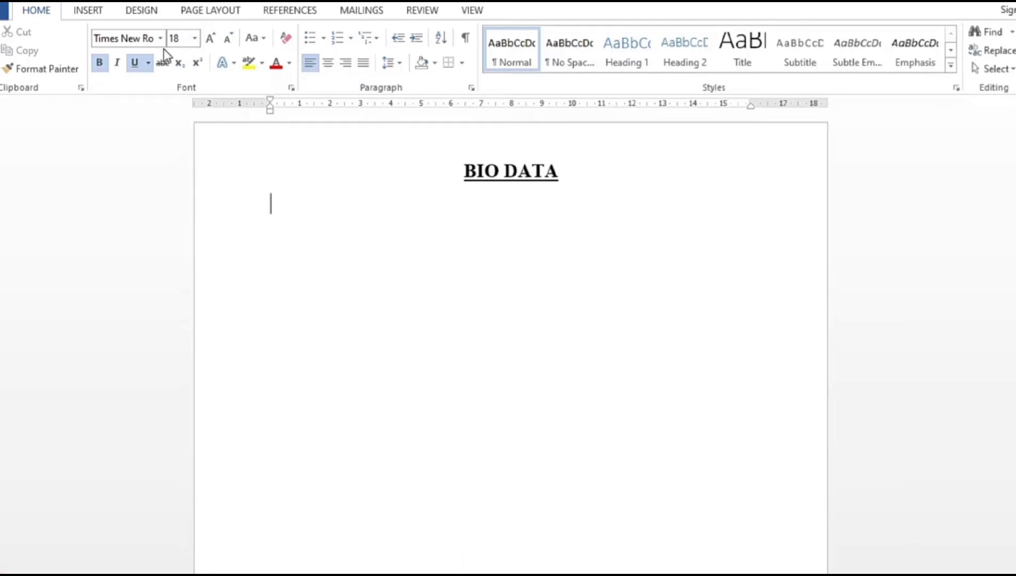
Switch to 12-point text without underline and add a line below the title.
{"action": "left_click", "coordinate": [205, 57]}
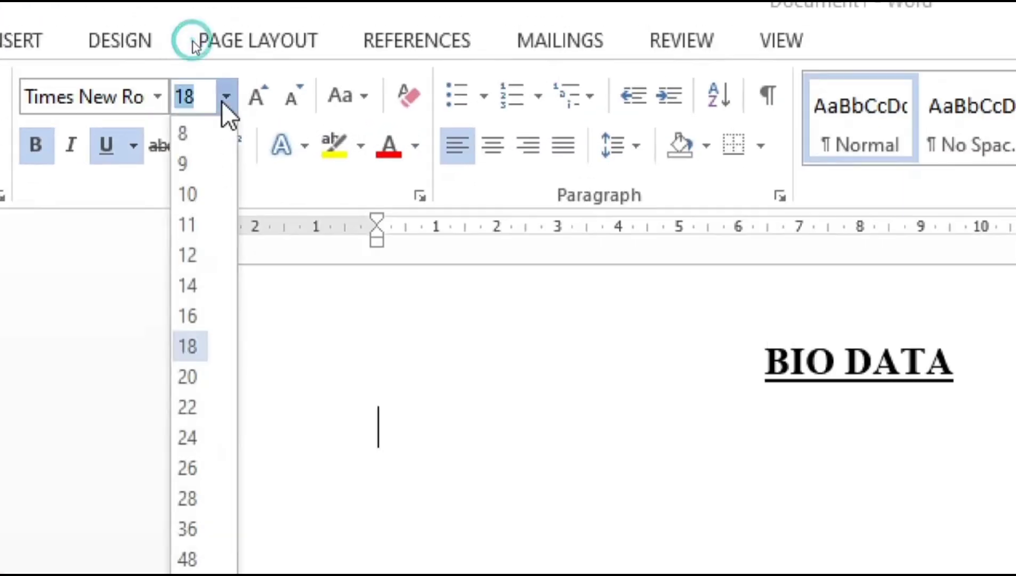
{"action": "left_click", "coordinate": [199, 255]}
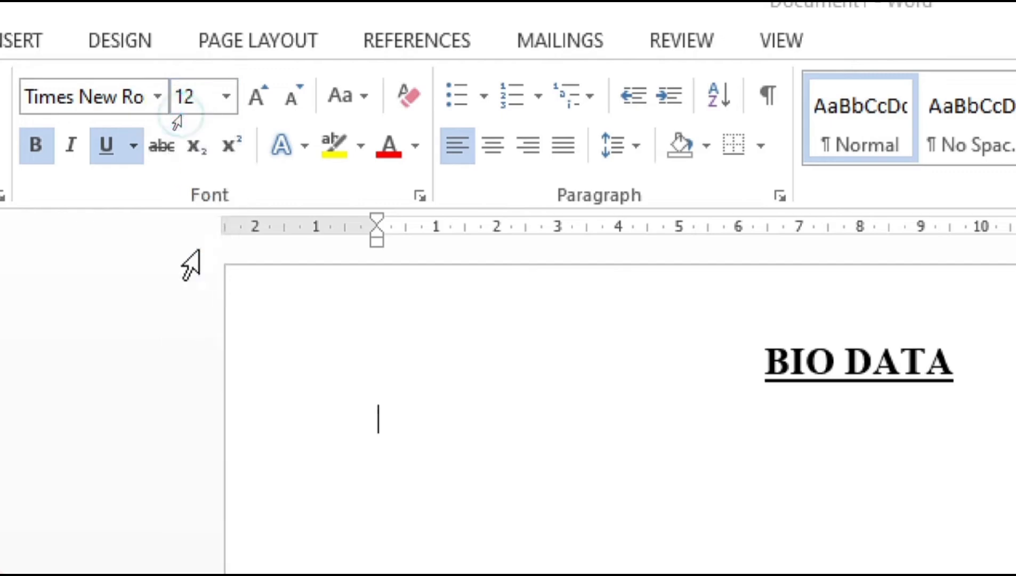
{"action": "left_click", "coordinate": [105, 157]}
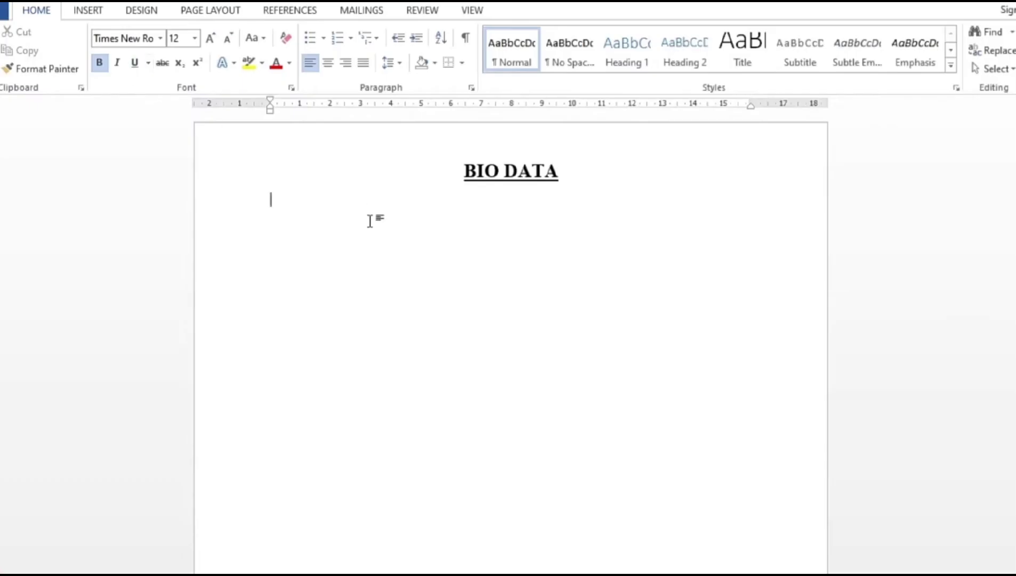
{"action": "key", "text": "Return"}
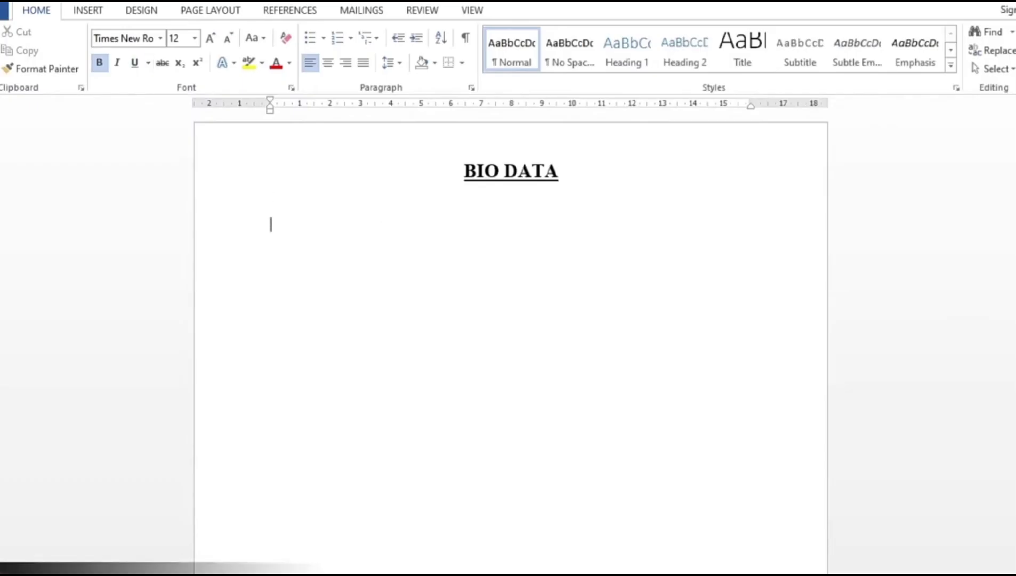
Add a tab-aligned 'Name : ' line with the person's full name, then begin 'Father's Name'.
{"action": "type", "text": "Name"}
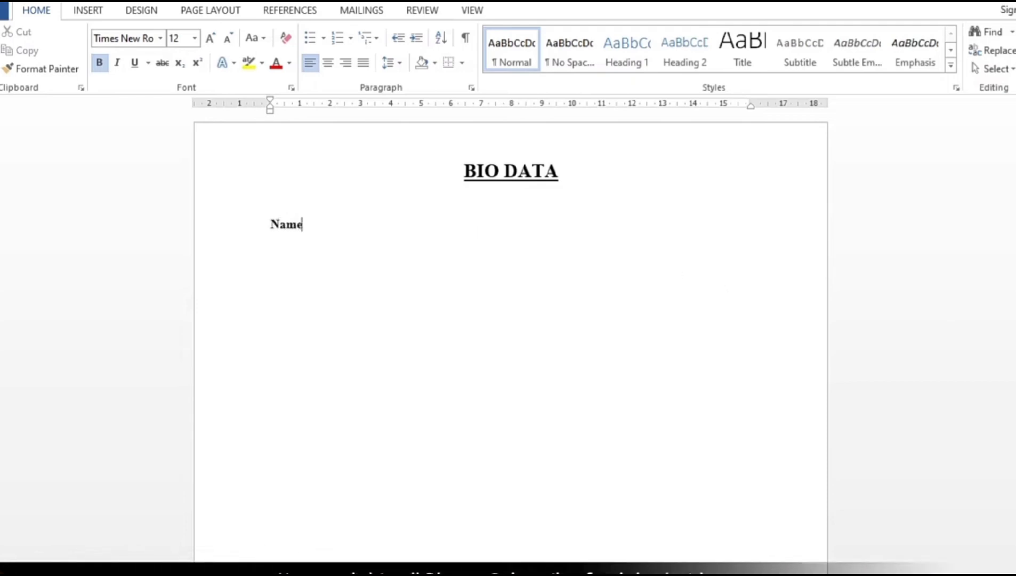
{"action": "key", "text": "Tab"}
{"action": "key", "text": "Tab"}
{"action": "key", "text": "Tab"}
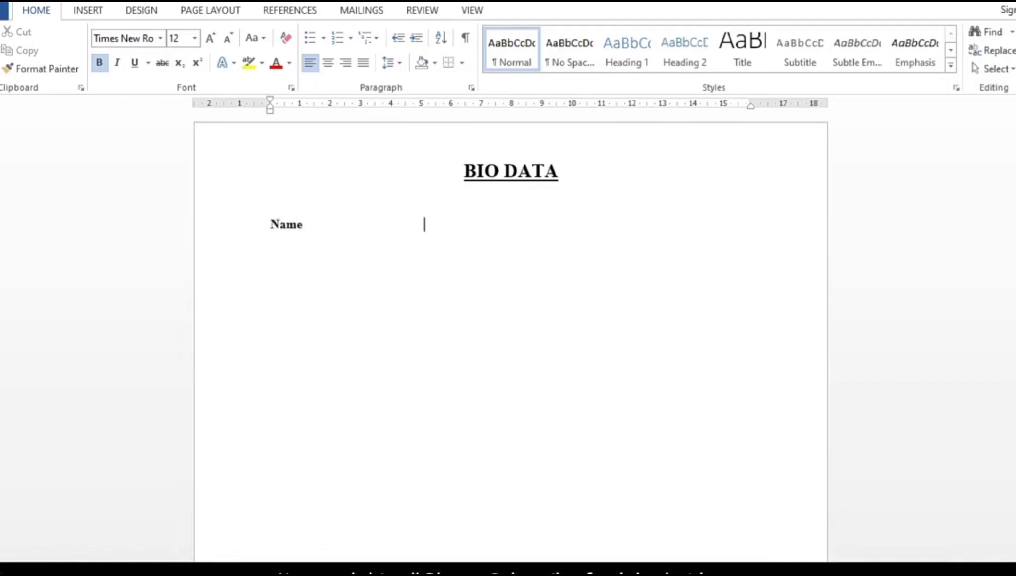
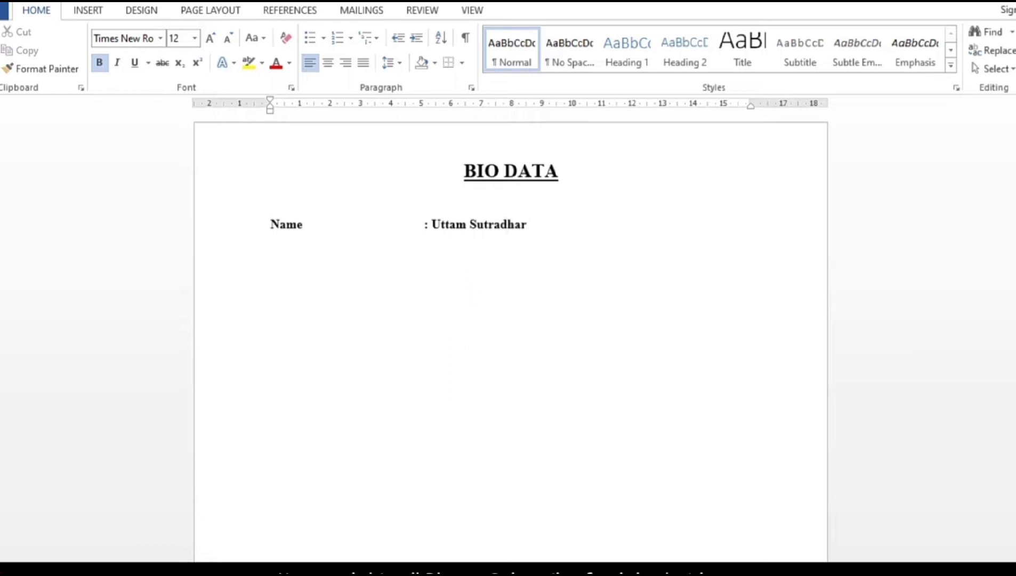
{"action": "key", "text": "Return"}
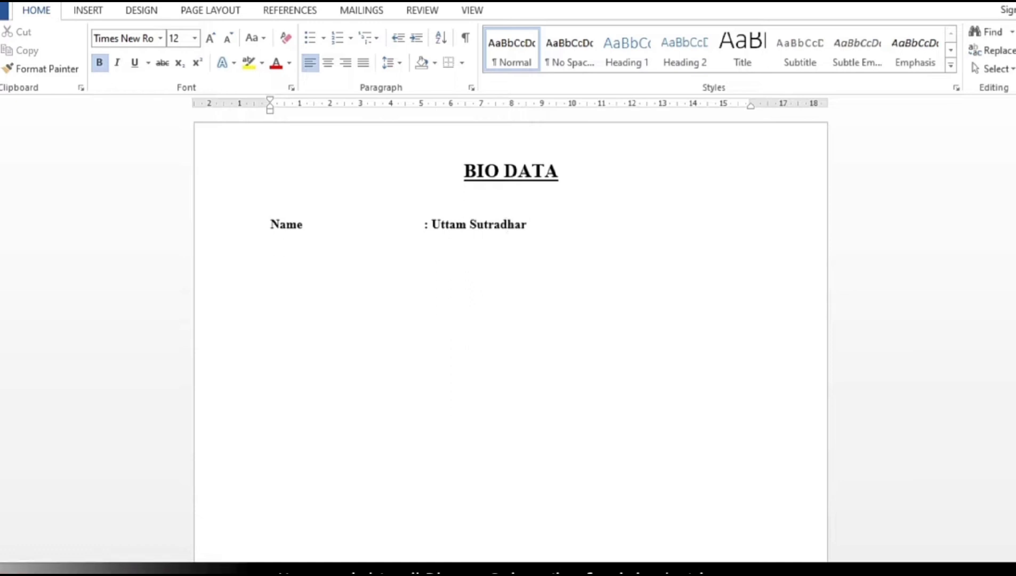
{"action": "type", "text": "Father"}
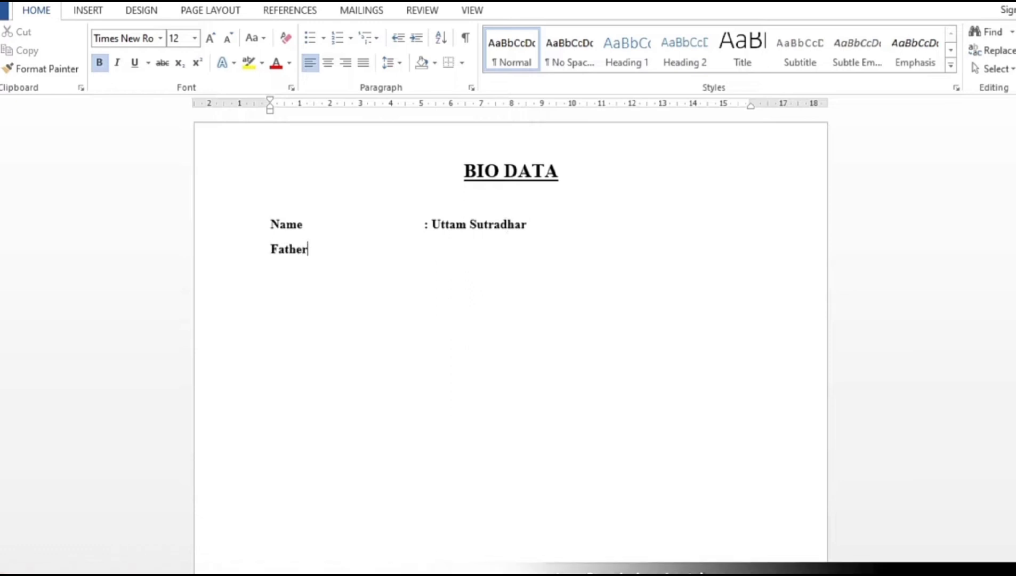
{"action": "type", "text": "'s Name"}
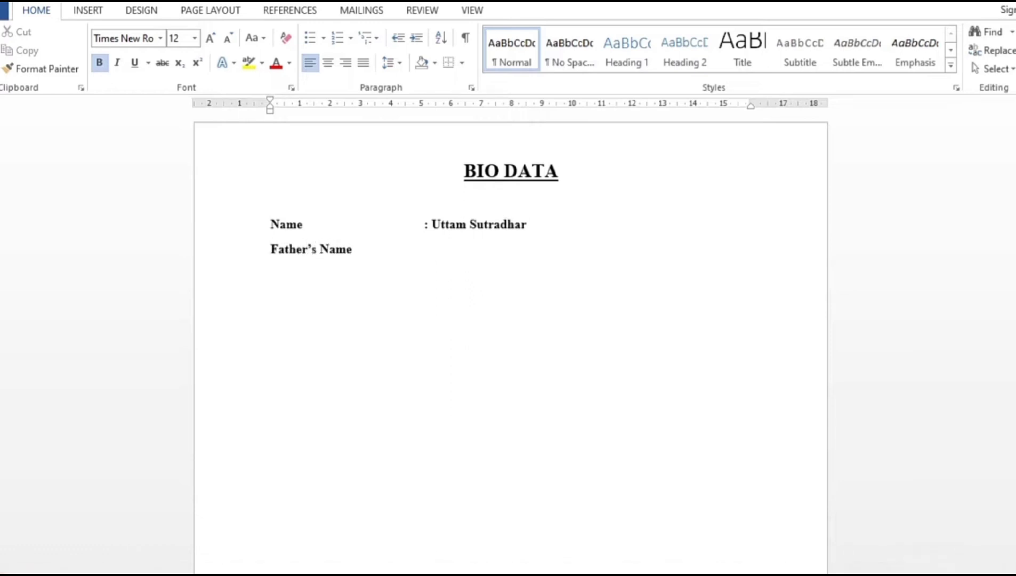
Complete Father's Name with the father's full name and add 'Date of Birth : 02/02/1990'.
{"action": "key", "text": "Tab"}
{"action": "key", "text": "Tab"}
{"action": "type", "text": ": "}
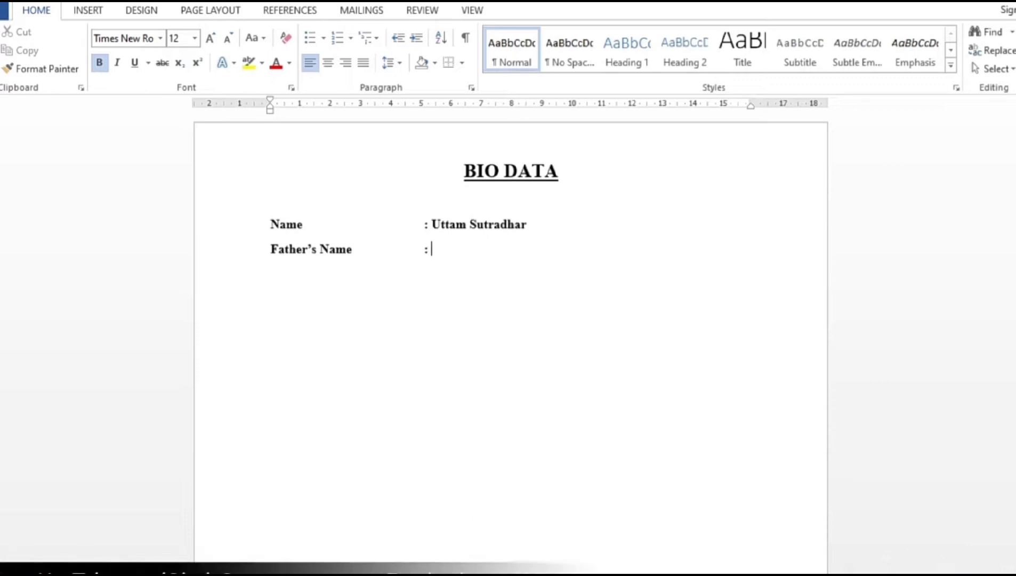
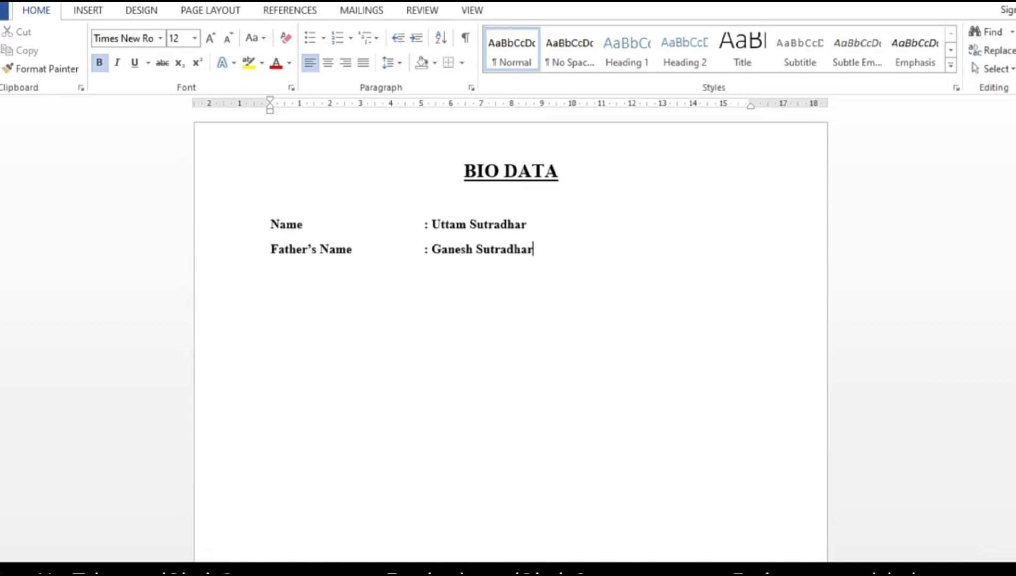
{"action": "type", "text": "Date of Birth"}
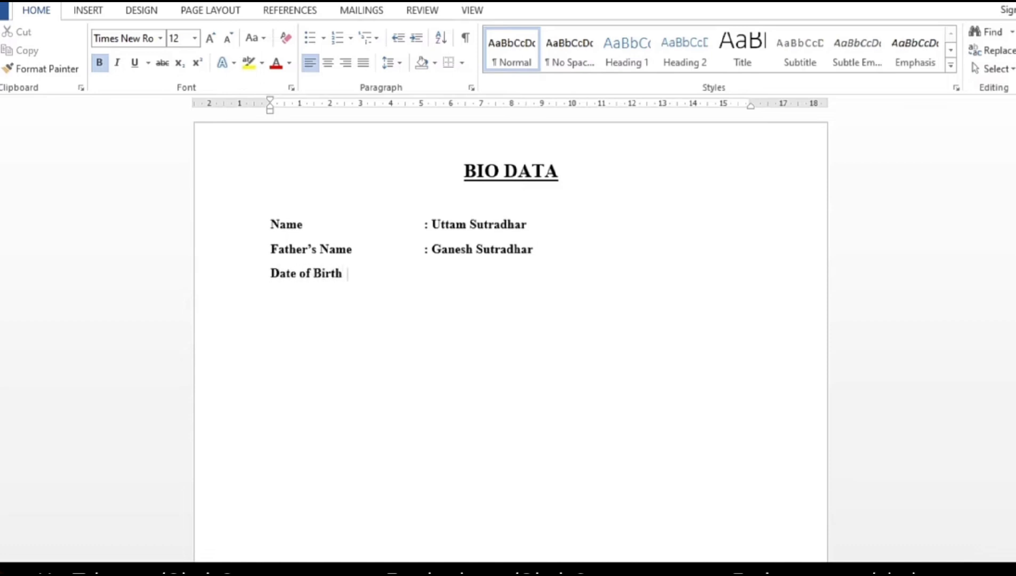
{"action": "key", "text": "Tab"}
{"action": "type", "text": ": 02/02/"}
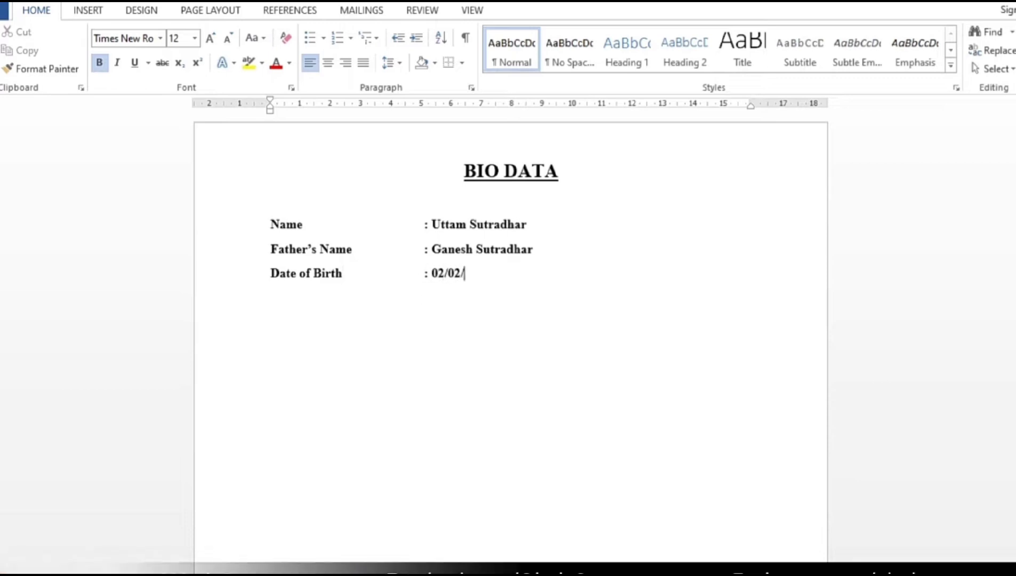
{"action": "type", "text": "1990"}
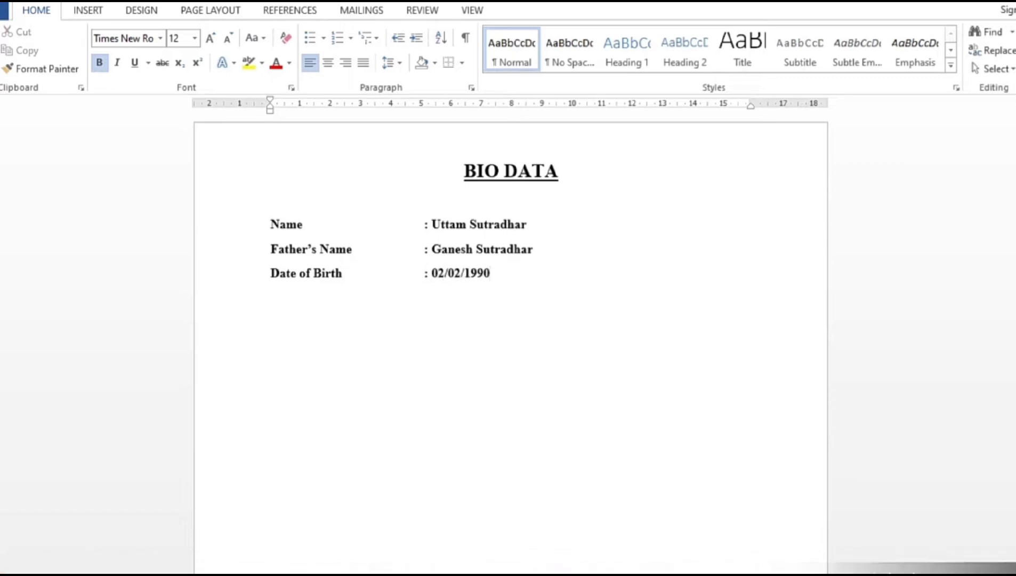
{"action": "key", "text": "Return"}
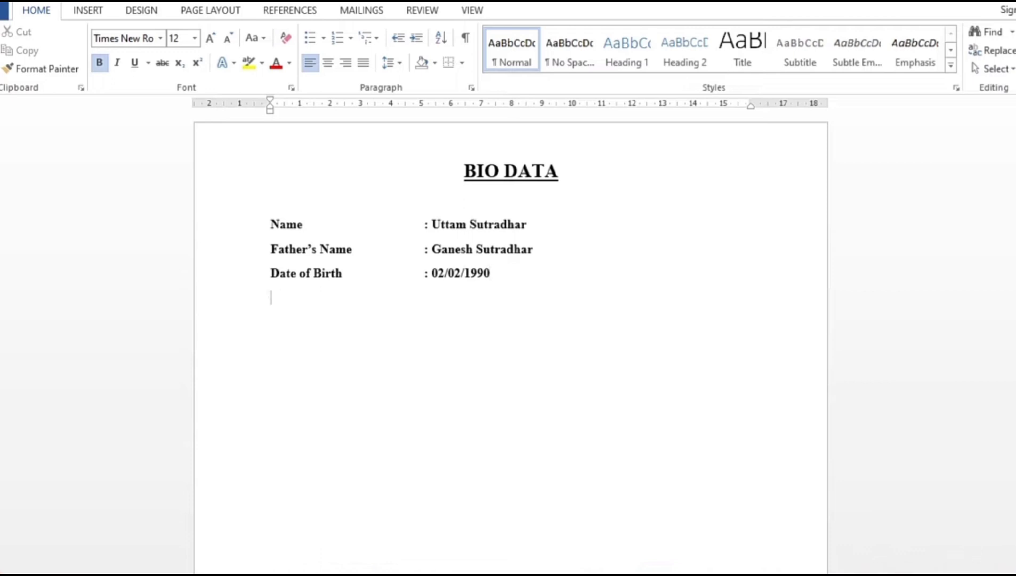
Enter the four-line Address, ending with its pin code, after a tab-aligned colon.
{"action": "type", "text": "Address\t"}
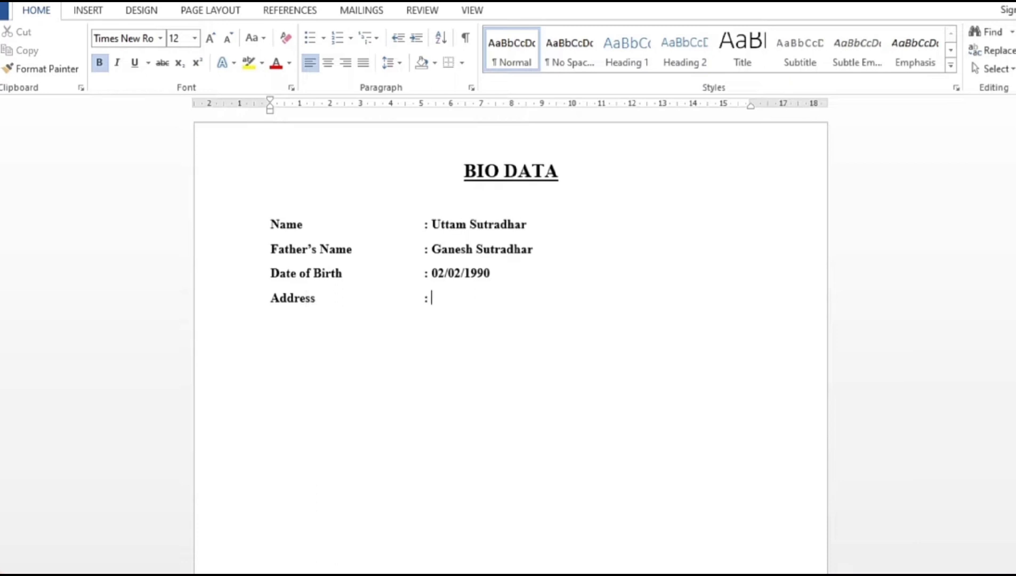
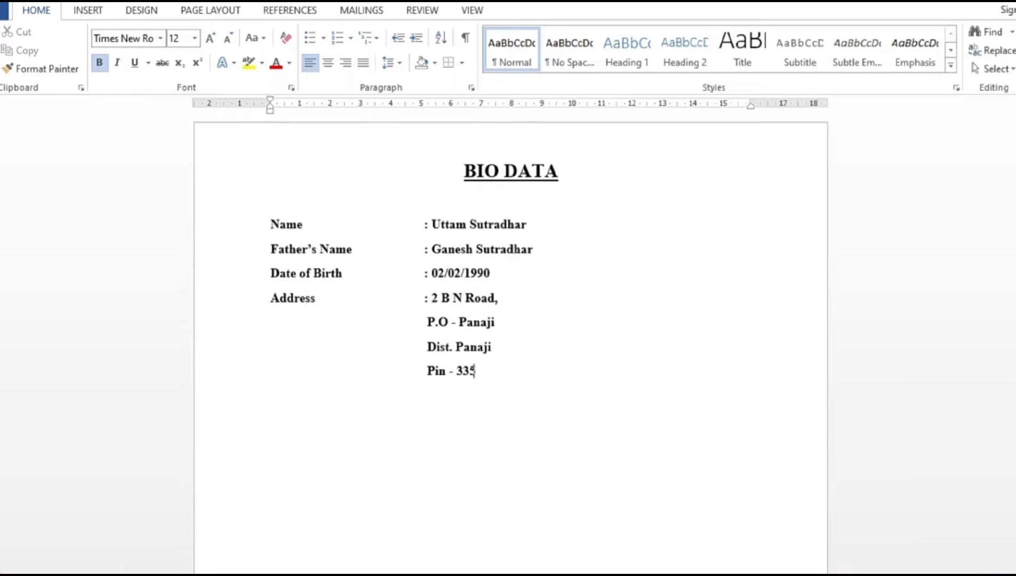
{"action": "type", "text": "55411"}
{"action": "key", "text": "Return"}
Add tab-aligned Mobile No. and Email Id lines with the person's phone number and e-mail.
{"action": "type", "text": "Mobile No"}
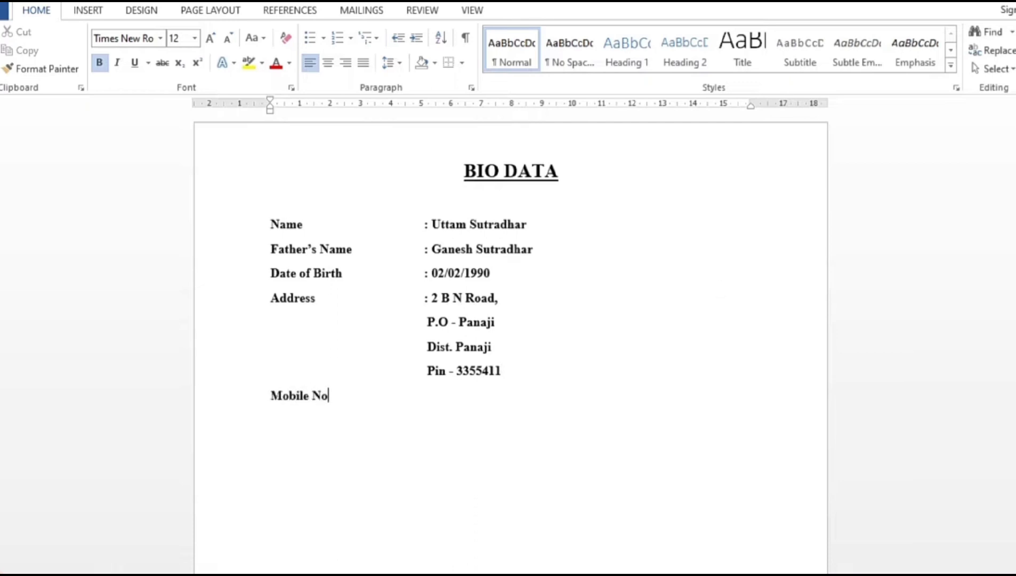
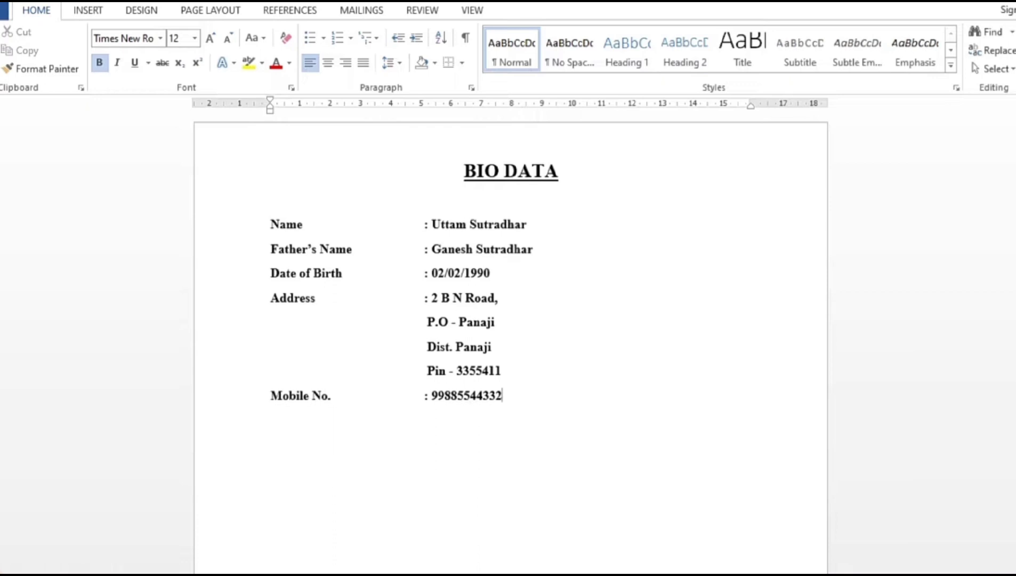
{"action": "key", "text": "Return"}
{"action": "type", "text": "Email Id"}
{"action": "key", "text": "Tab"}
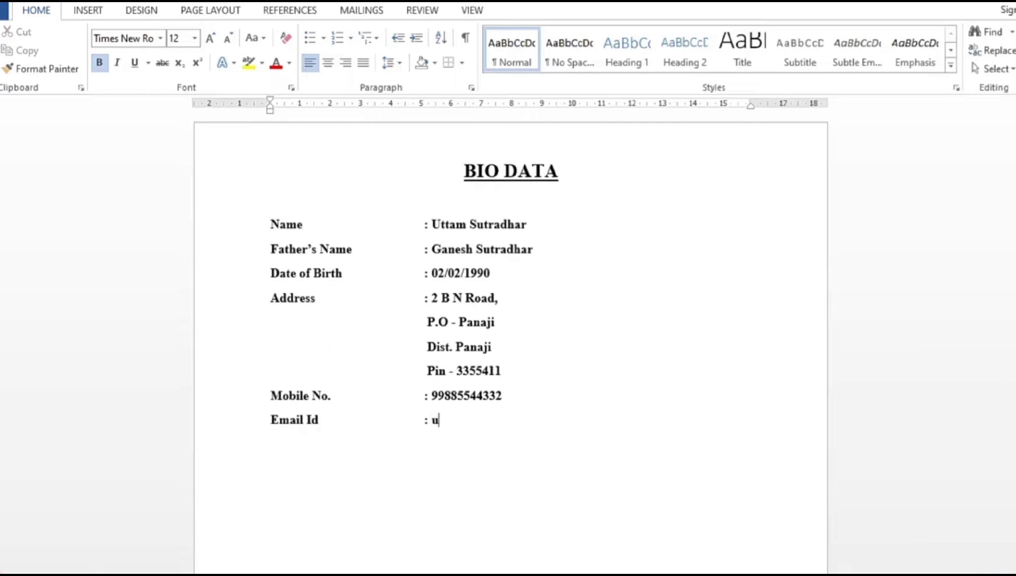
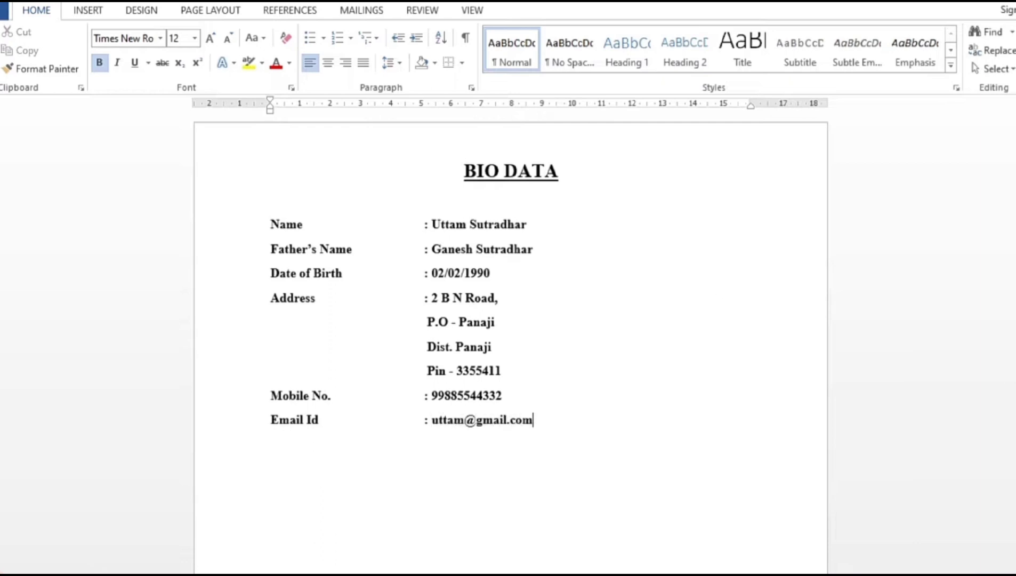
{"action": "key", "text": "Return"}
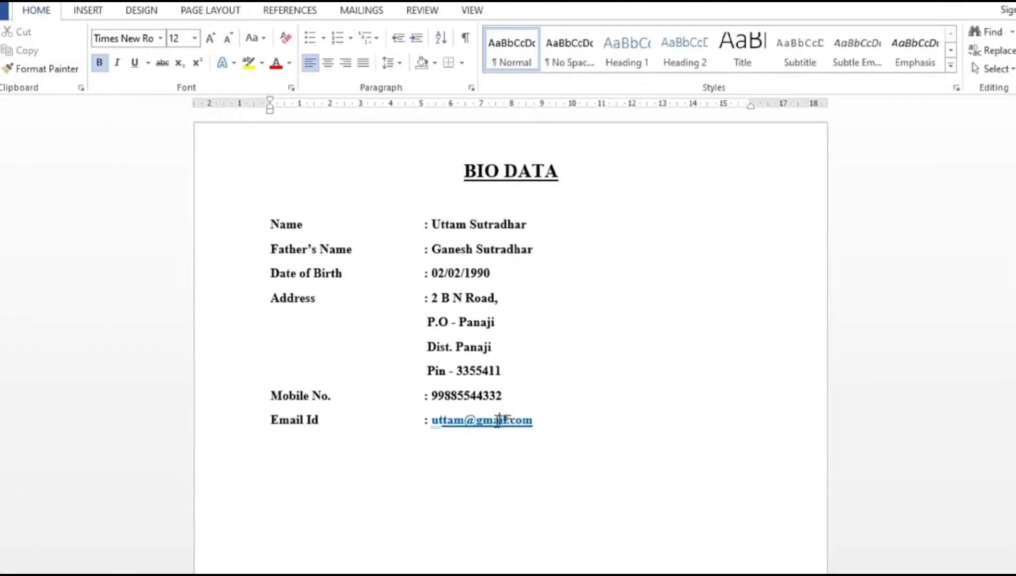
Remove the hyperlink from the email address and move to the empty line below.
{"action": "right_click", "coordinate": [498, 421]}
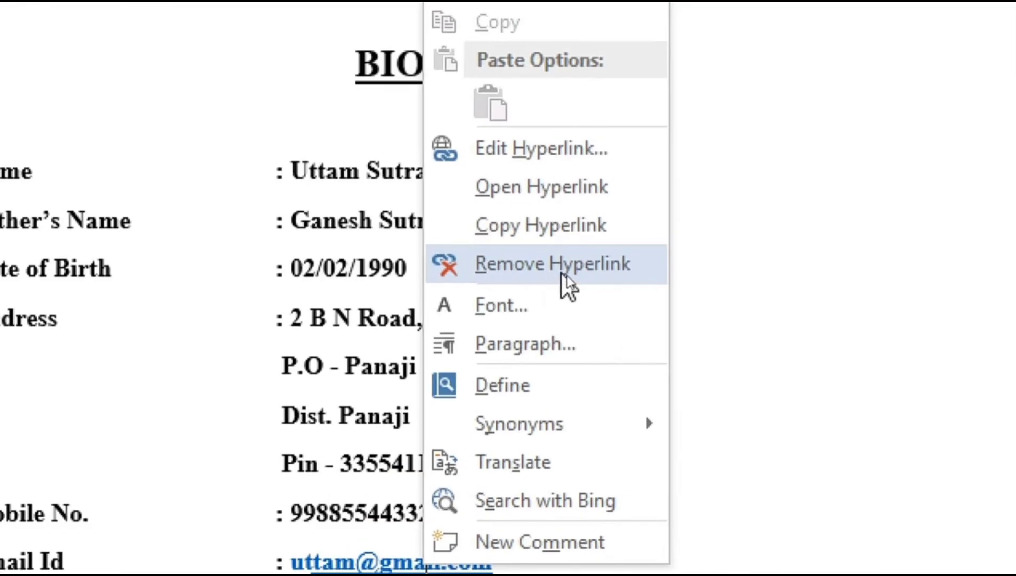
{"action": "left_click", "coordinate": [561, 273]}
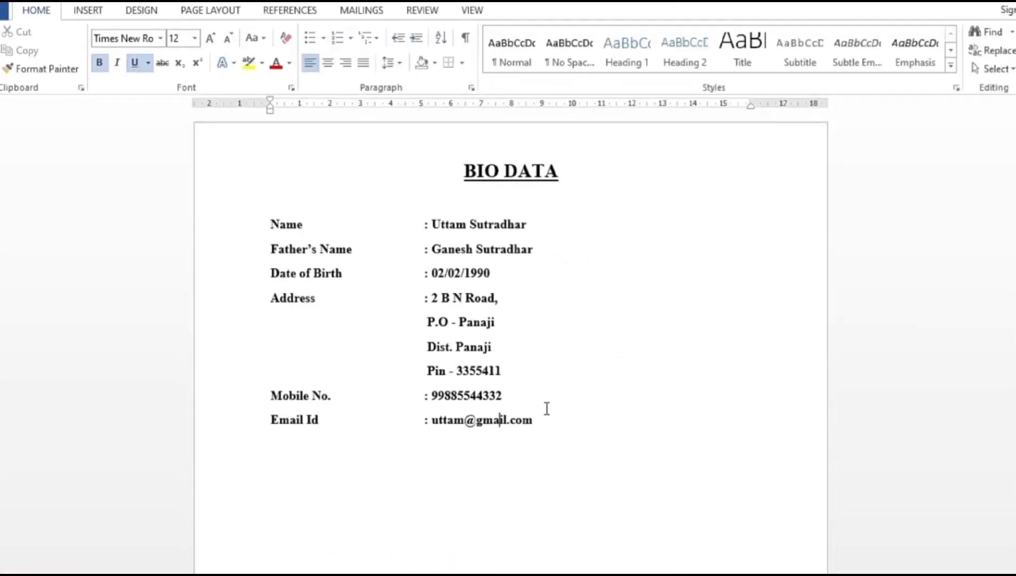
{"action": "left_click", "coordinate": [289, 442]}
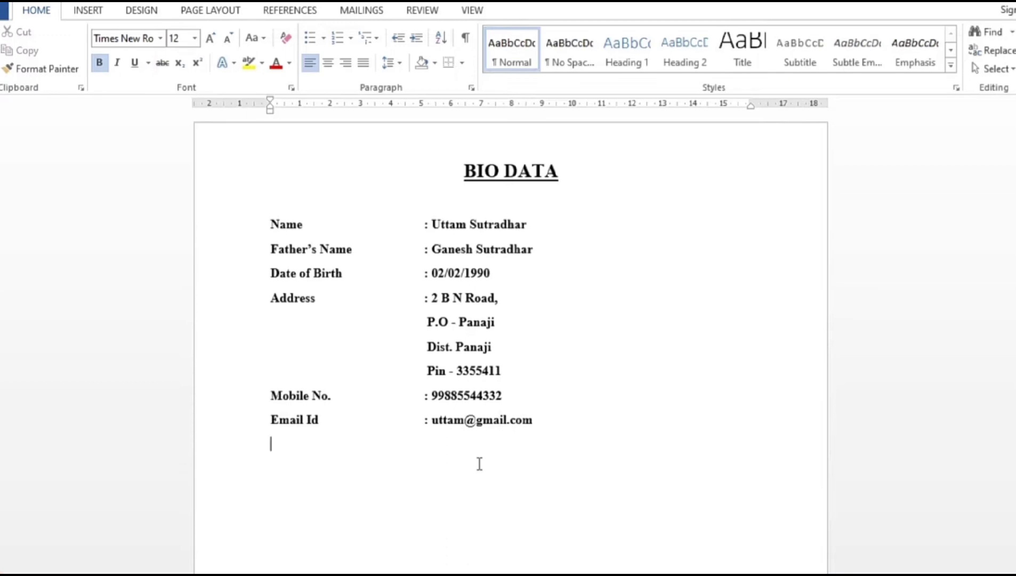
Add tab-aligned 'Gender : Male' and 'Marital Status : Unmarried' lines.
{"action": "type", "text": "Gender"}
{"action": "key", "text": "Tab"}
{"action": "type", "text": ": Male"}
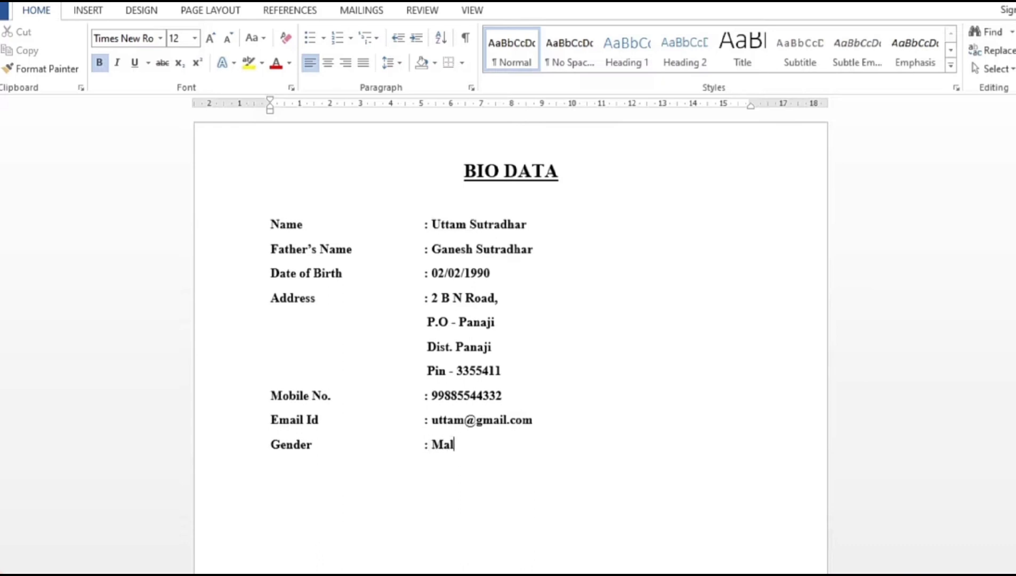
{"action": "key", "text": "Return"}
{"action": "type", "text": "Marital S"}
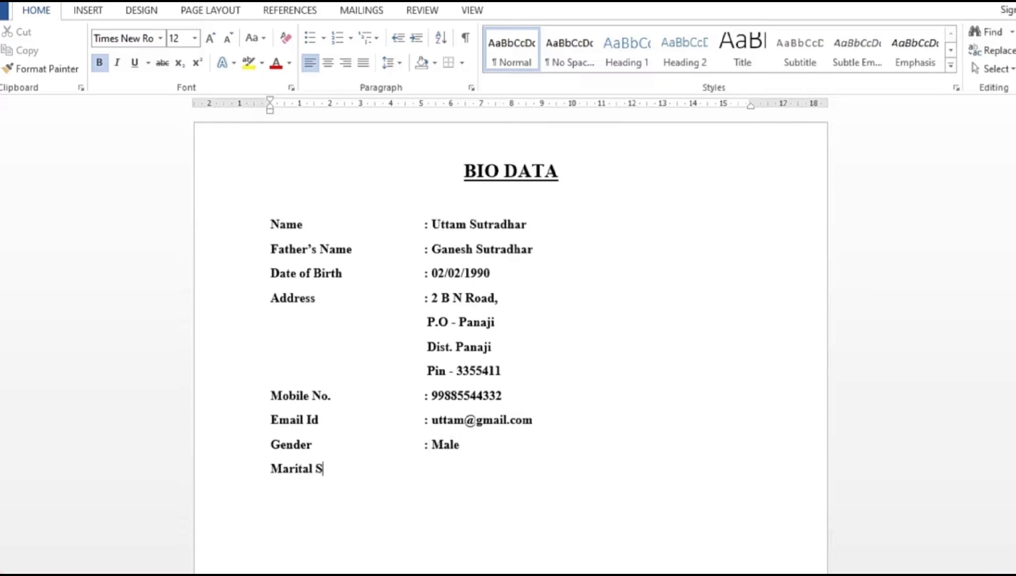
{"action": "type", "text": "tatus"}
{"action": "key", "text": "Tab"}
{"action": "key", "text": "Tab"}
{"action": "type", "text": ": Unmarried"}
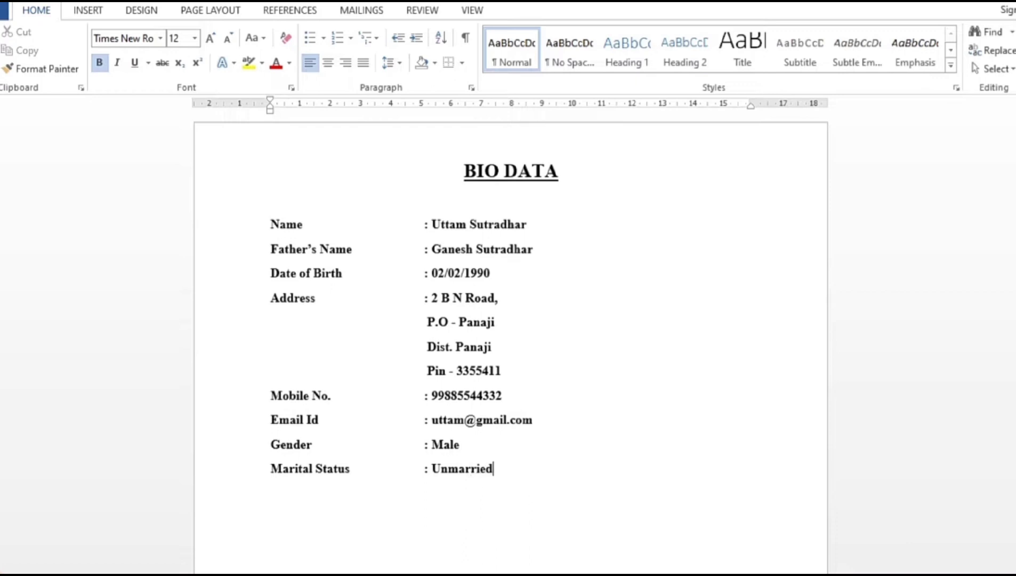
{"action": "key", "text": "Return"}
Add 'Category : General', 'Religion : Hindu' and 'Nationality : Indian' lines with aligned colons.
{"action": "type", "text": "Category"}
{"action": "key", "text": "Tab"}
{"action": "key", "text": "Tab"}
{"action": "type", "text": ": General"}
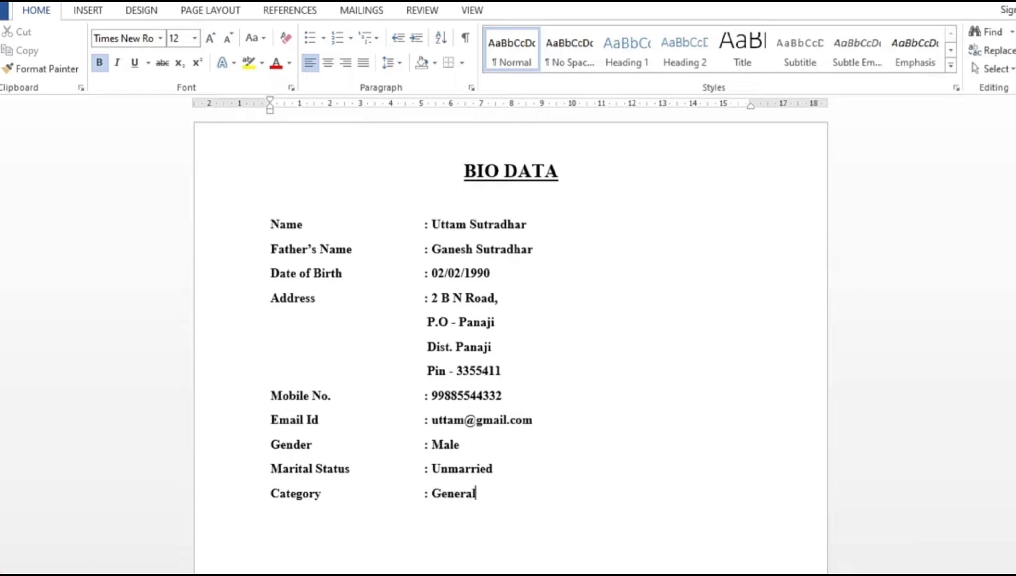
{"action": "key", "text": "Return"}
{"action": "type", "text": "Religion"}
{"action": "key", "text": "Tab"}
{"action": "type", "text": ":"}
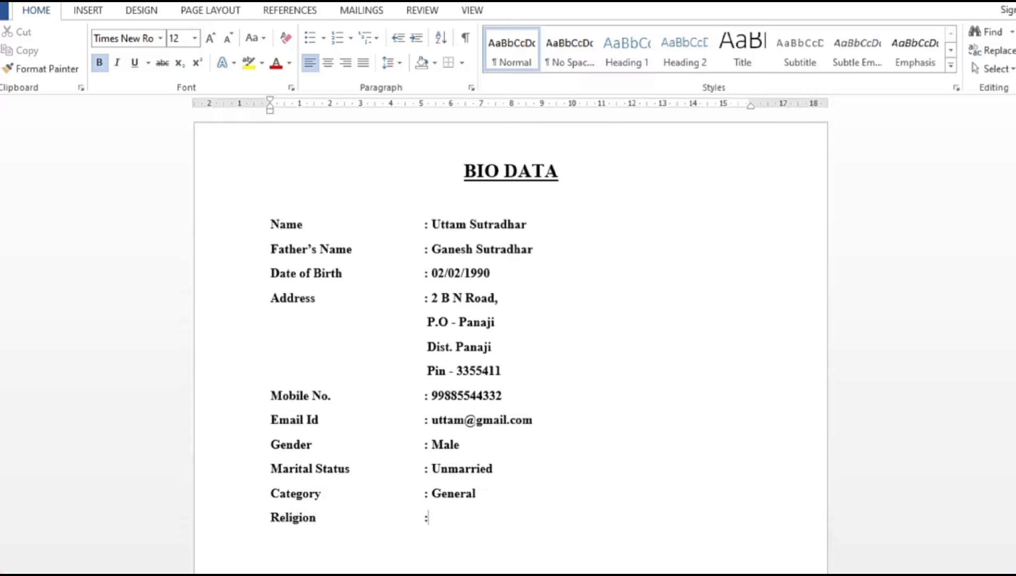
{"action": "type", "text": " Hindu "}
{"action": "type", "text": "Nation"}
{"action": "type", "text": "ality"}
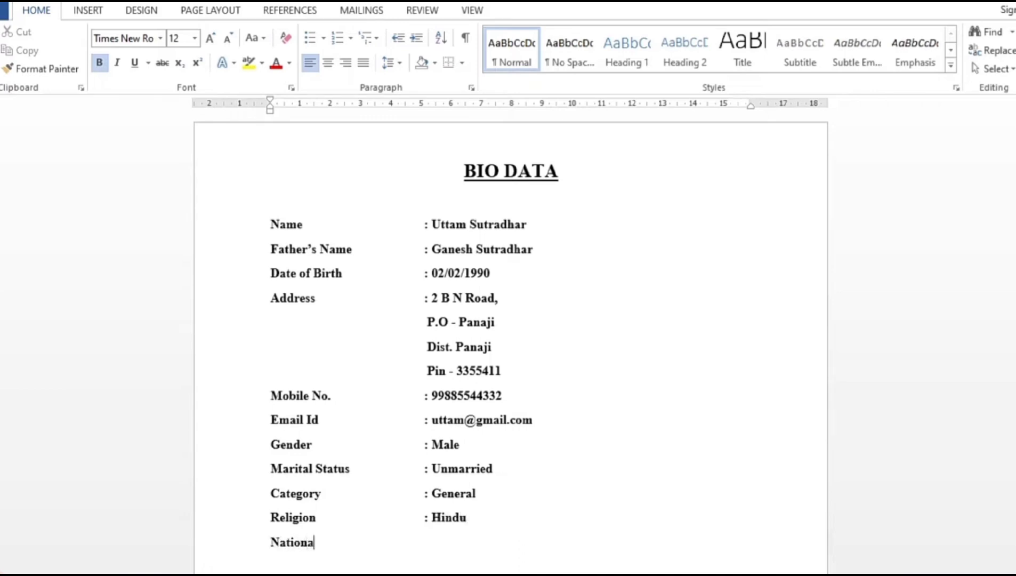
{"action": "key", "text": "Tab"}
{"action": "type", "text": ": Indian"}
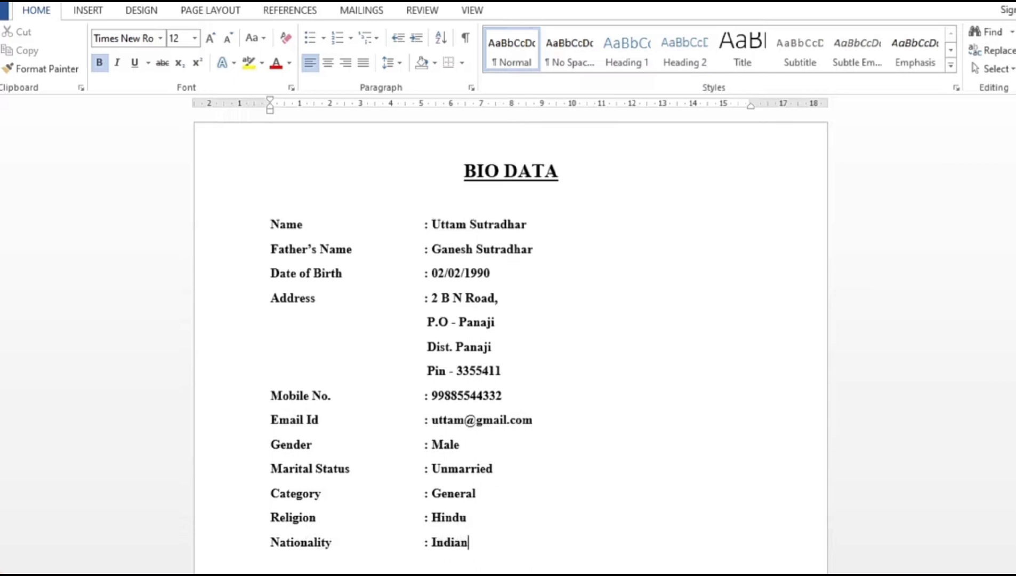
{"action": "key", "text": "Return"}
Add 'Language Known : English, Hindi, Marathi' and start an 'Educational Qualification' line.
{"action": "scroll", "coordinate": [511, 344], "scroll_direction": "down", "scroll_amount": 2}
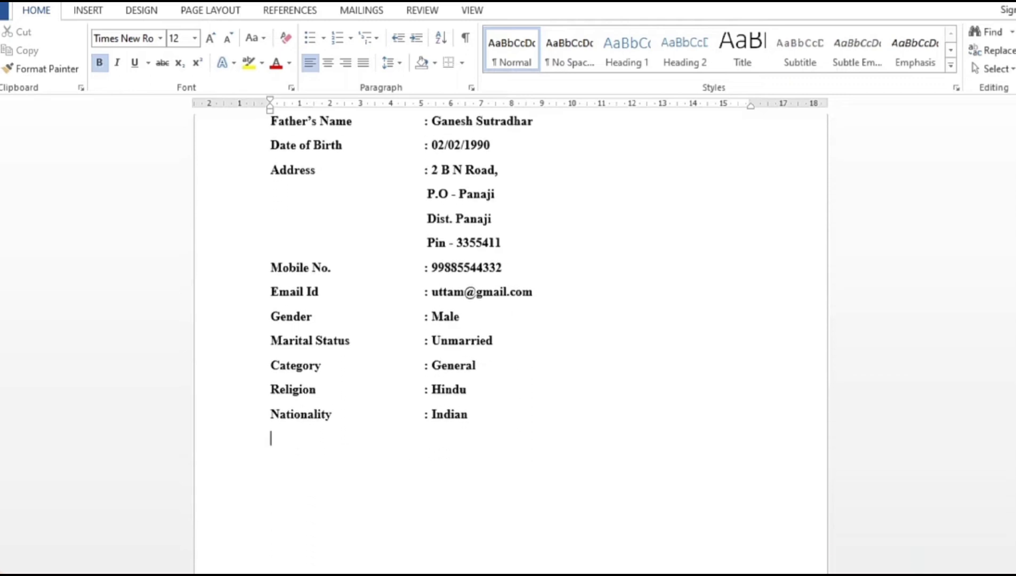
{"action": "type", "text": "Languag"}
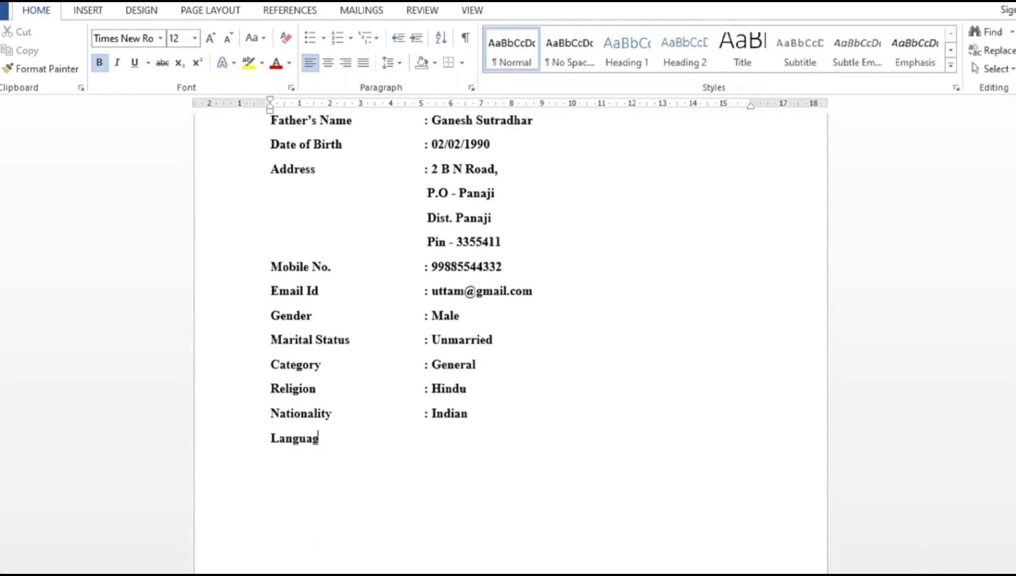
{"action": "type", "text": "e Known"}
{"action": "key", "text": "Tab"}
{"action": "type", "text": ": Eng"}
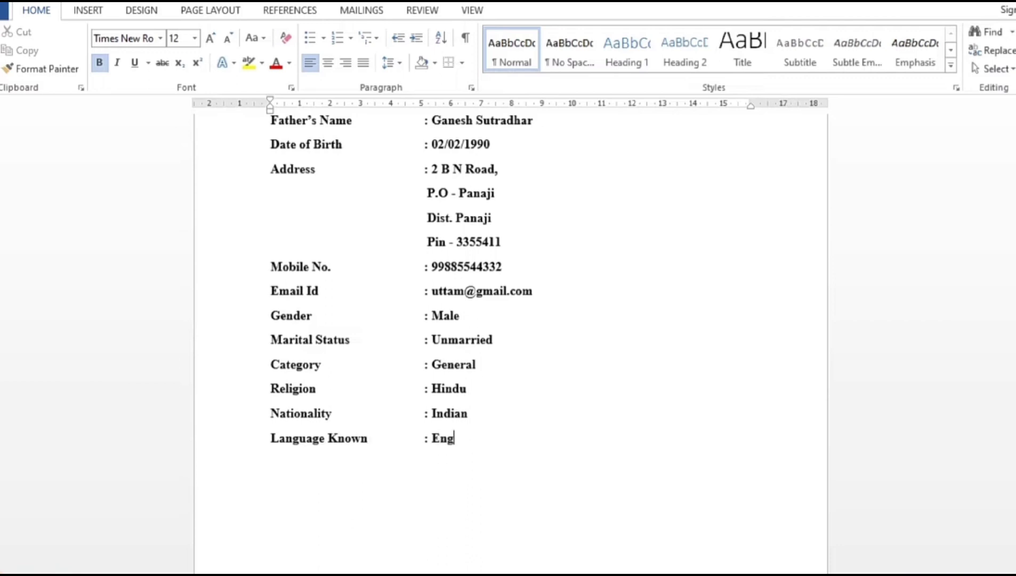
{"action": "type", "text": "lish, Hindi, Marathi"}
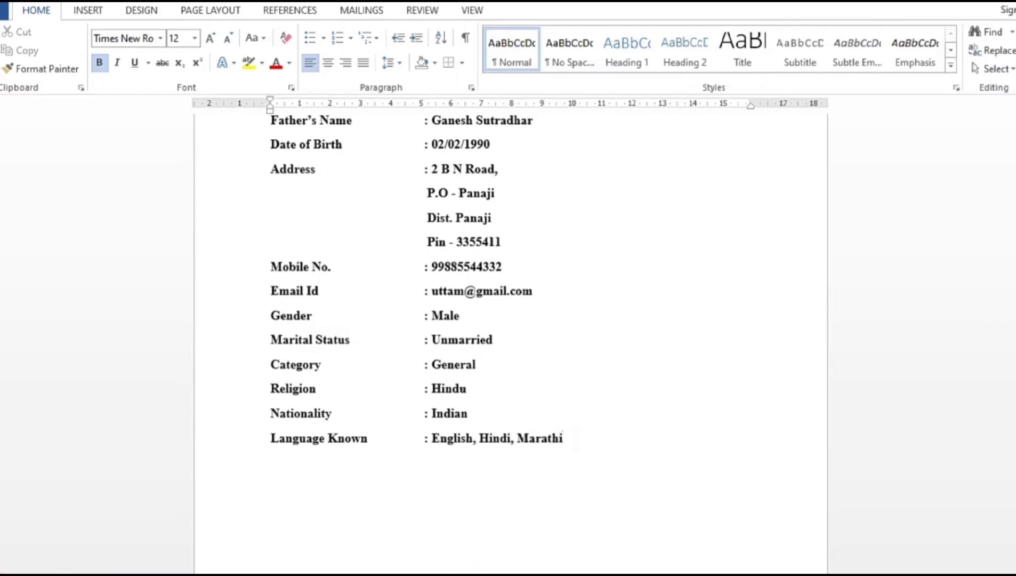
{"action": "key", "text": "Return"}
{"action": "type", "text": "Educational Q"}
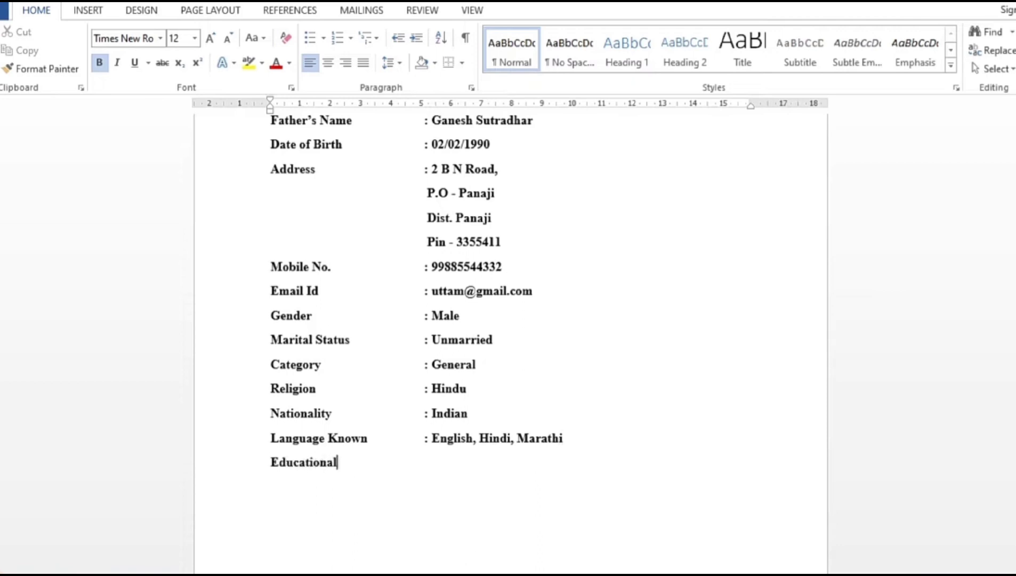
{"action": "type", "text": "ualification"}
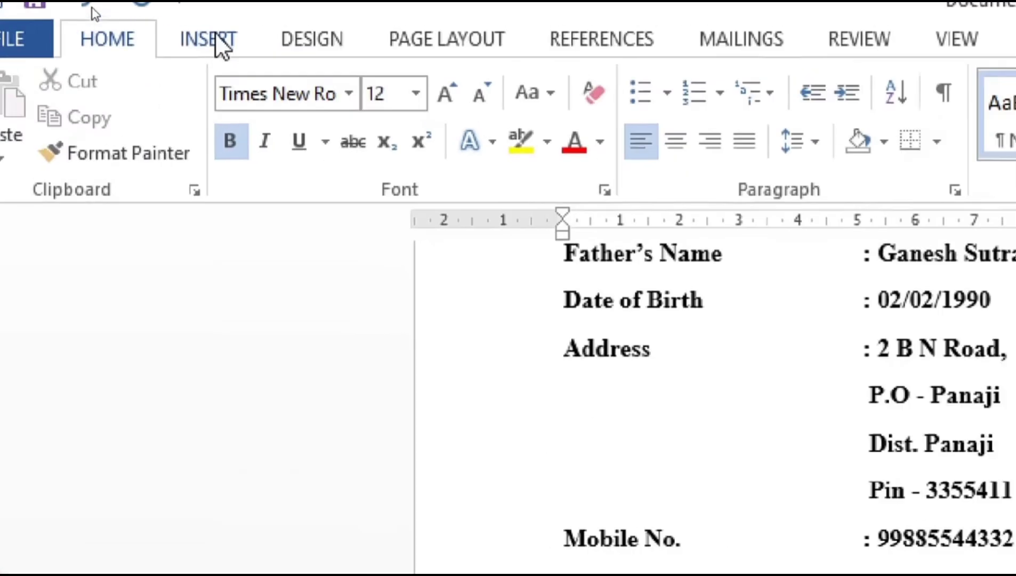
{"action": "left_click", "coordinate": [217, 38]}
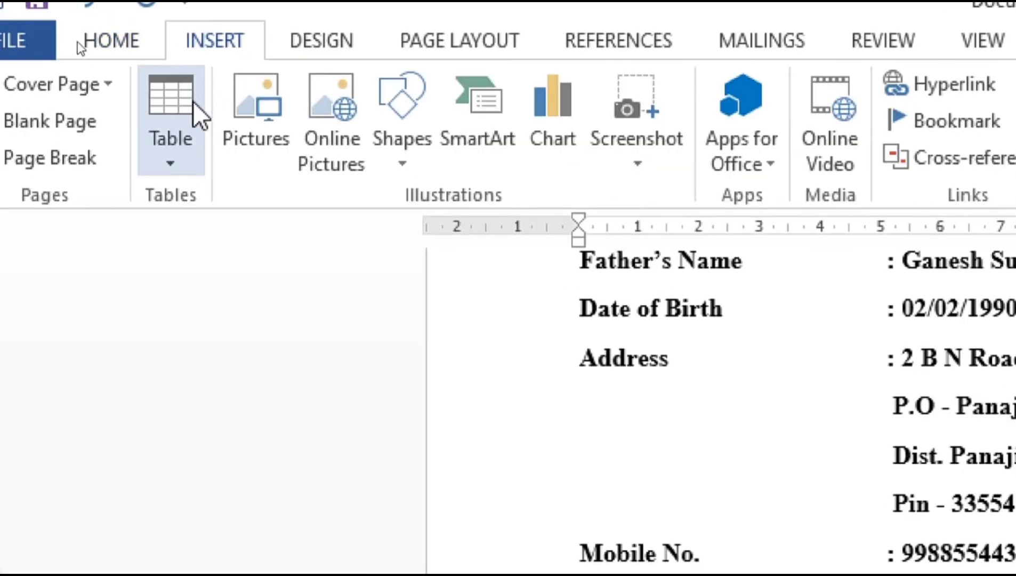
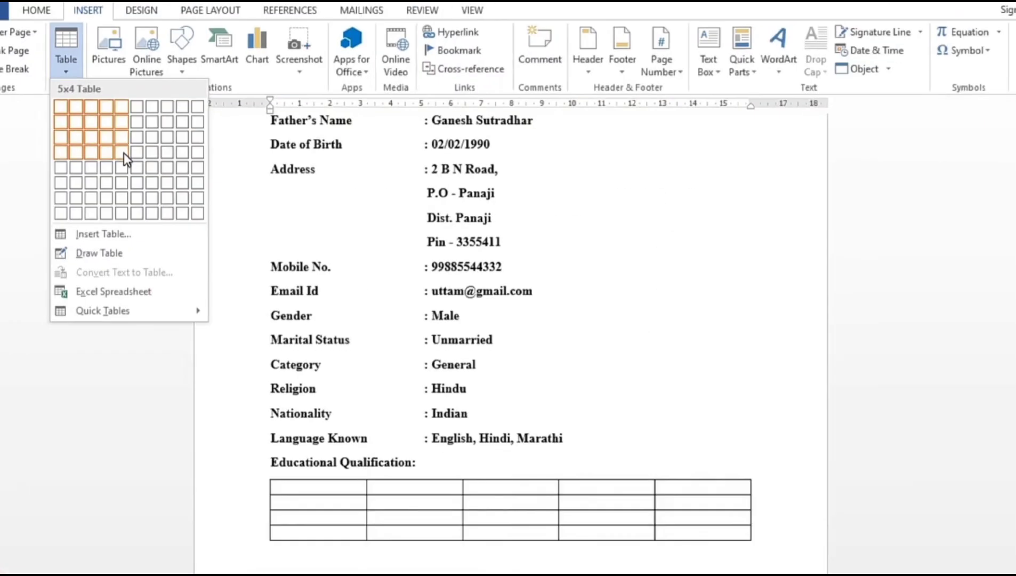
Insert a 5x4 table and drag its corner handle to make it wider and taller.
{"action": "left_click", "coordinate": [124, 153]}
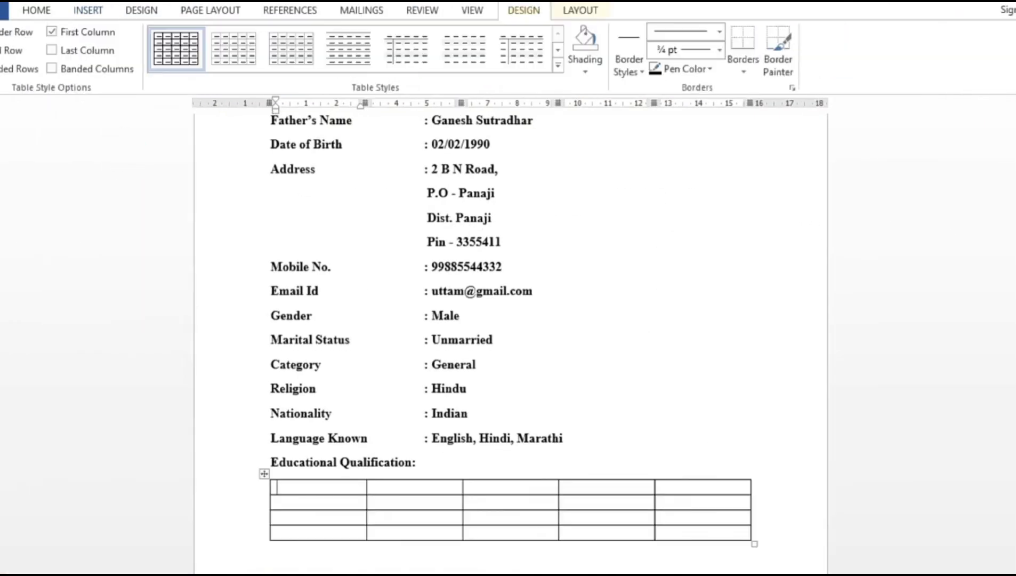
{"action": "scroll", "coordinate": [873, 422], "scroll_direction": "down", "scroll_amount": 5}
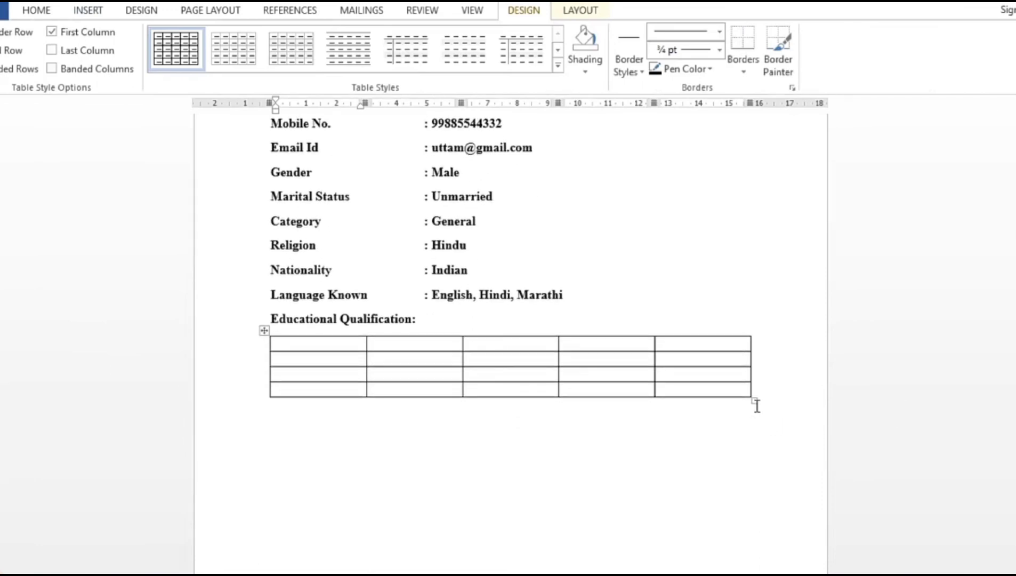
{"action": "left_click_drag", "start_coordinate": [754, 401], "coordinate": [781, 432]}
Select every cell of the table and set its contents to Align Center.
{"action": "left_click_drag", "start_coordinate": [310, 356], "coordinate": [704, 421]}
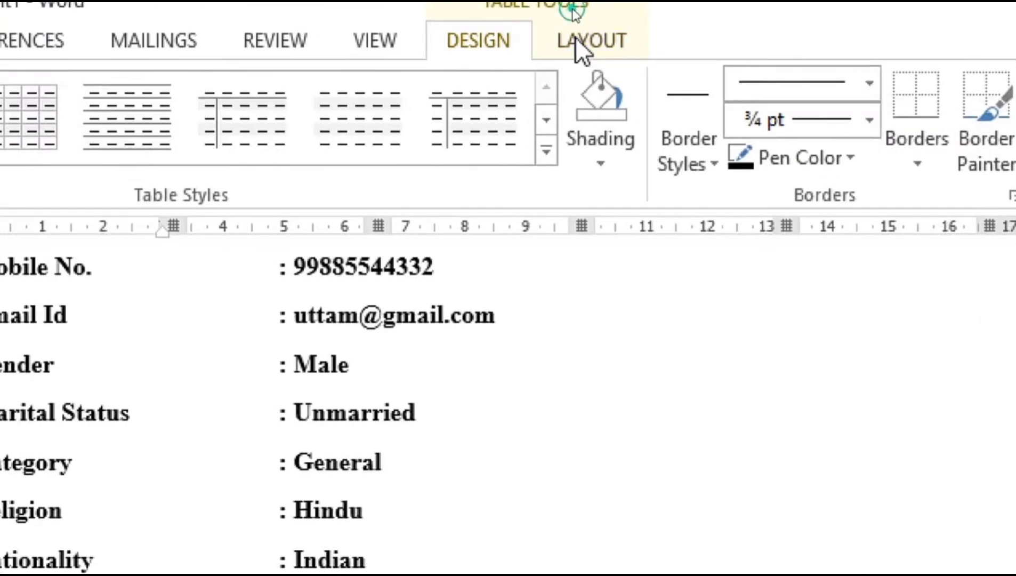
{"action": "left_click", "coordinate": [576, 38]}
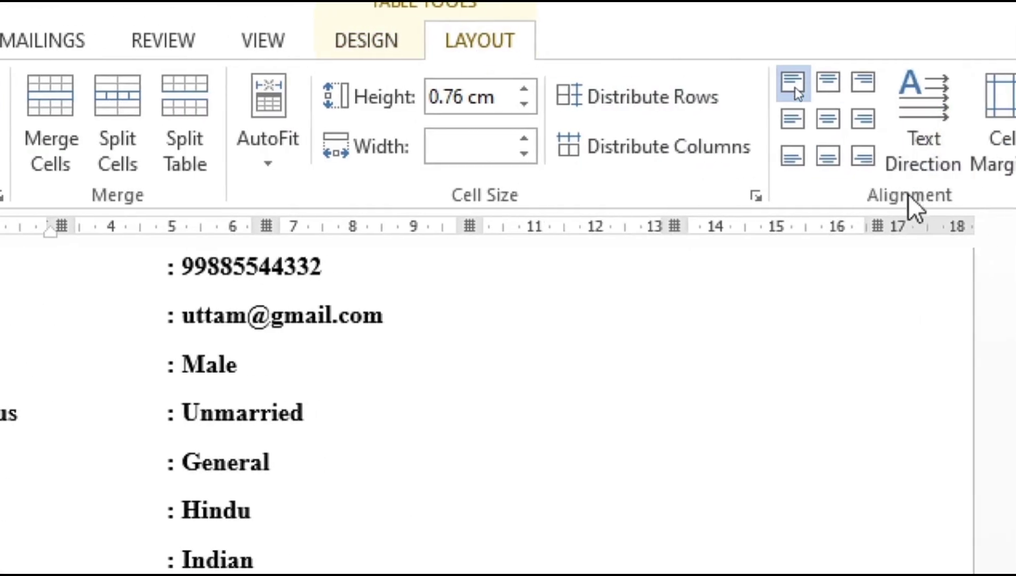
{"action": "left_click", "coordinate": [834, 128]}
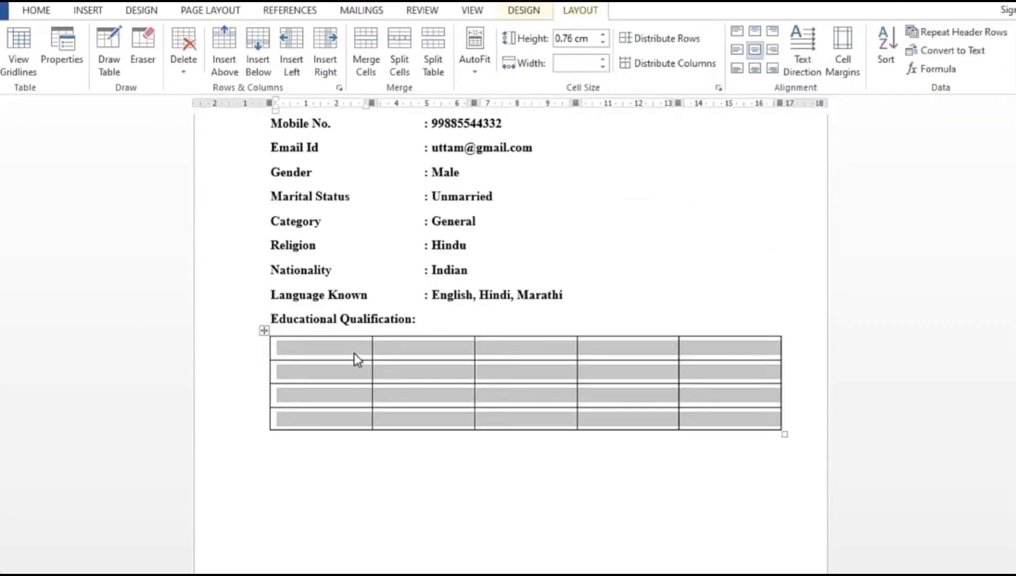
{"action": "left_click", "coordinate": [354, 353]}
Enter the Examination and Board / University headers in the first two cells.
{"action": "type", "text": "Examination"}
{"action": "key", "text": "Tab"}
{"action": "type", "text": "Board / Univer"}
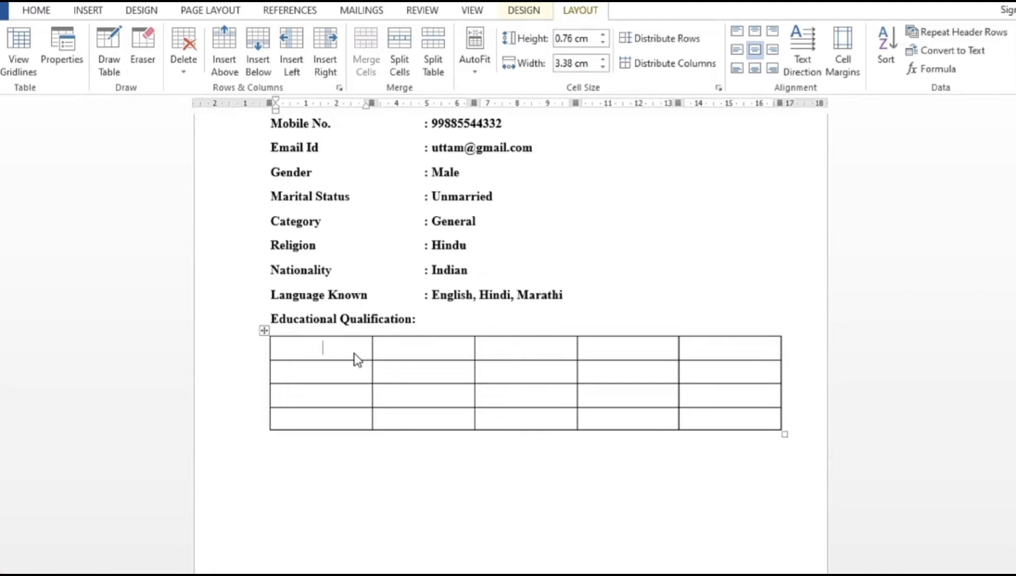
{"action": "type", "text": "Examination"}
{"action": "key", "text": "Tab"}
{"action": "type", "text": "Board /"}
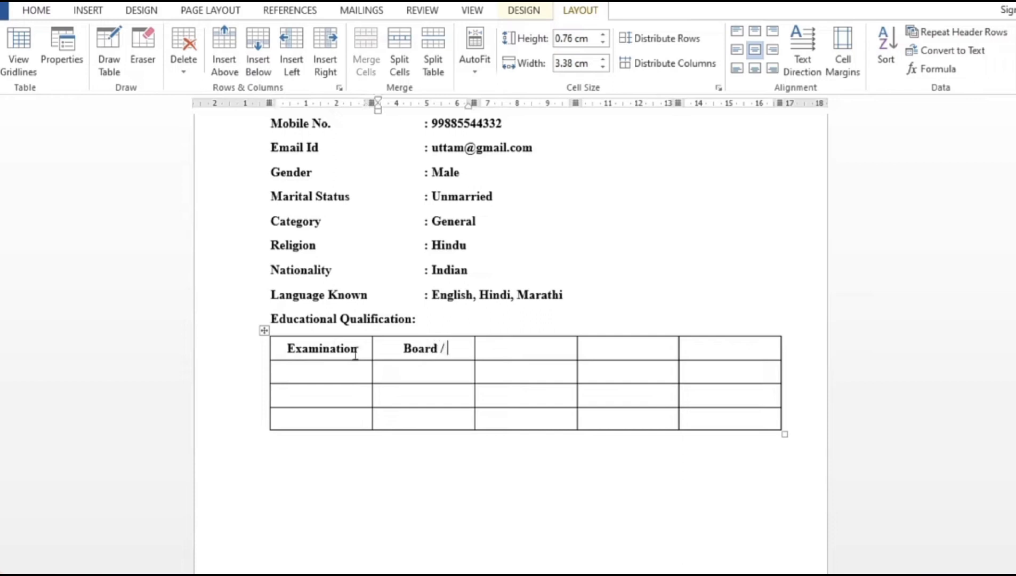
{"action": "type", "text": " University"}
{"action": "key", "text": "Tab"}
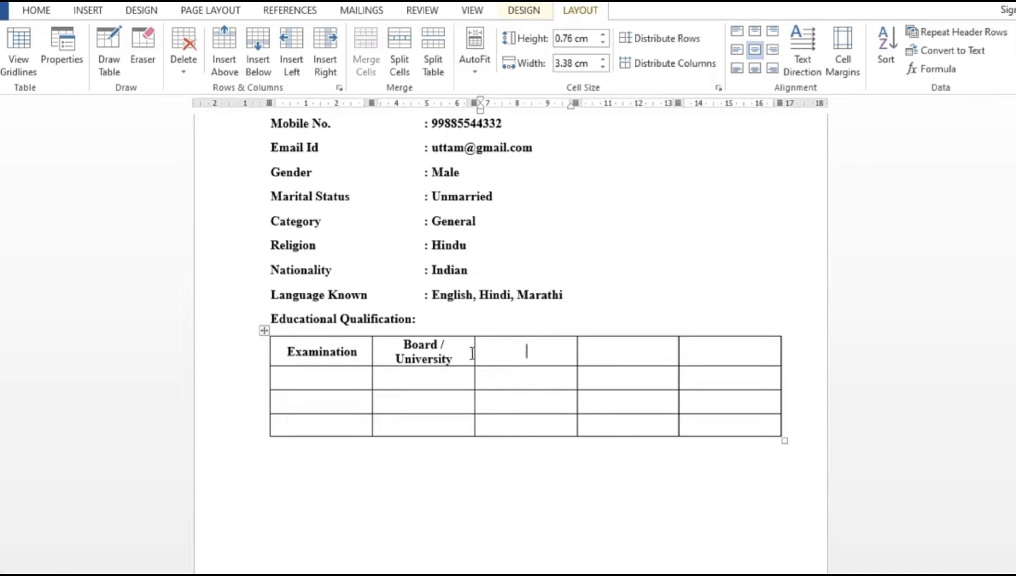
Widen the Board / University column and add the Year of Passing, Percentage and Stream headers.
{"action": "left_click_drag", "start_coordinate": [473, 351], "coordinate": [487, 350]}
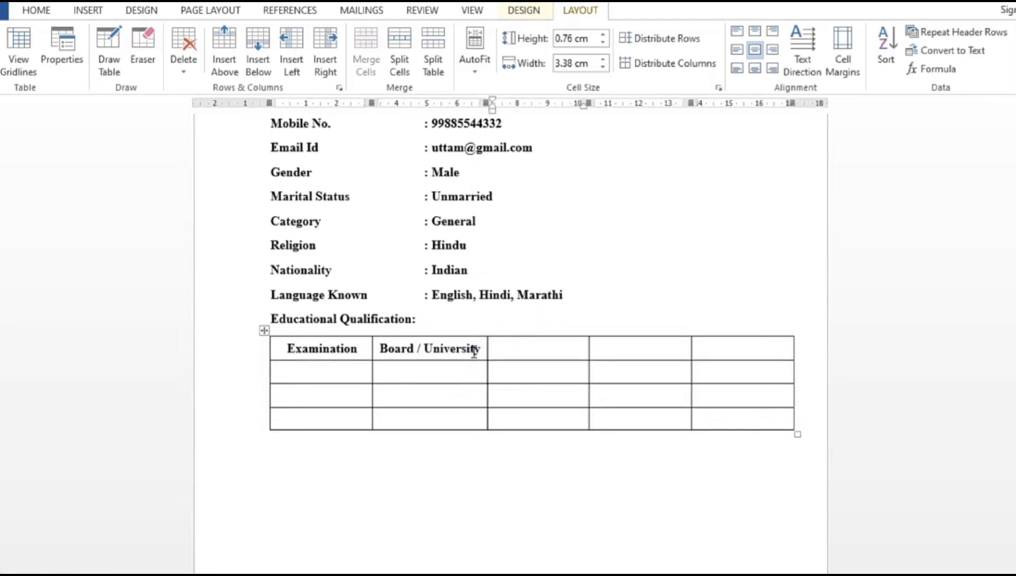
{"action": "type", "text": "Year of Passing"}
{"action": "key", "text": "Tab"}
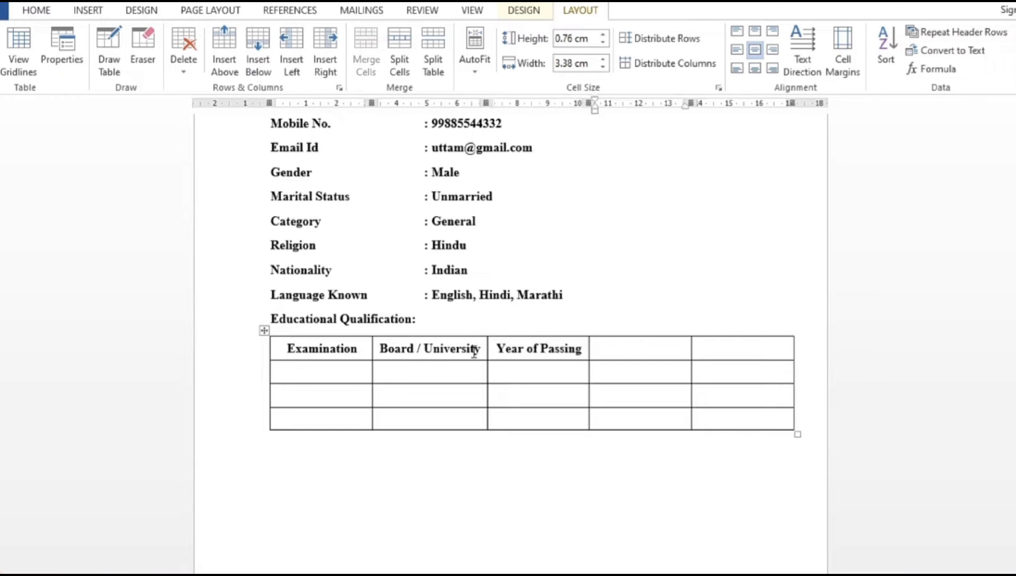
{"action": "type", "text": "Percentage"}
{"action": "key", "text": "Tab"}
{"action": "type", "text": "St"}
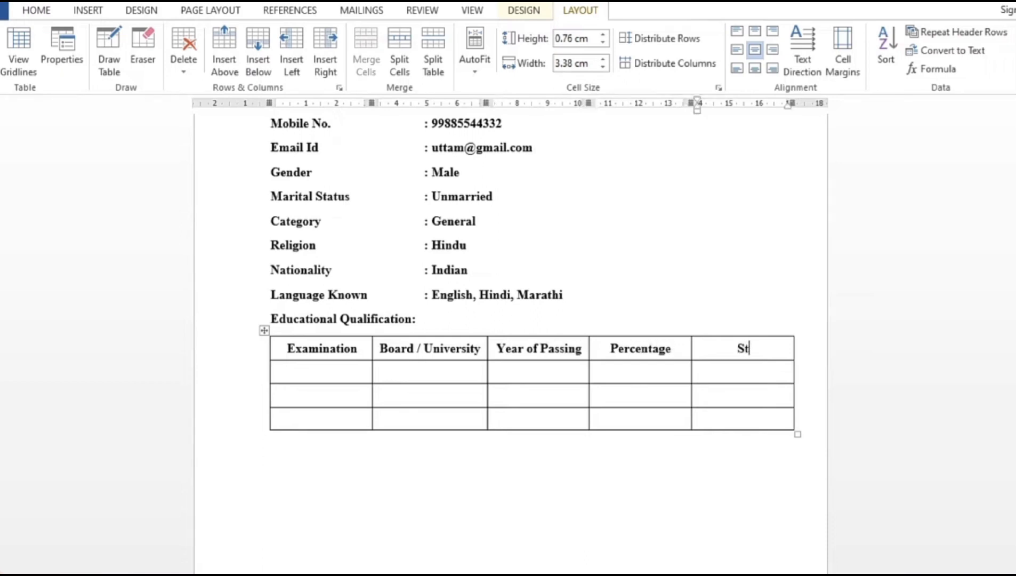
{"action": "type", "text": "ream"}
{"action": "left_click", "coordinate": [325, 372]}
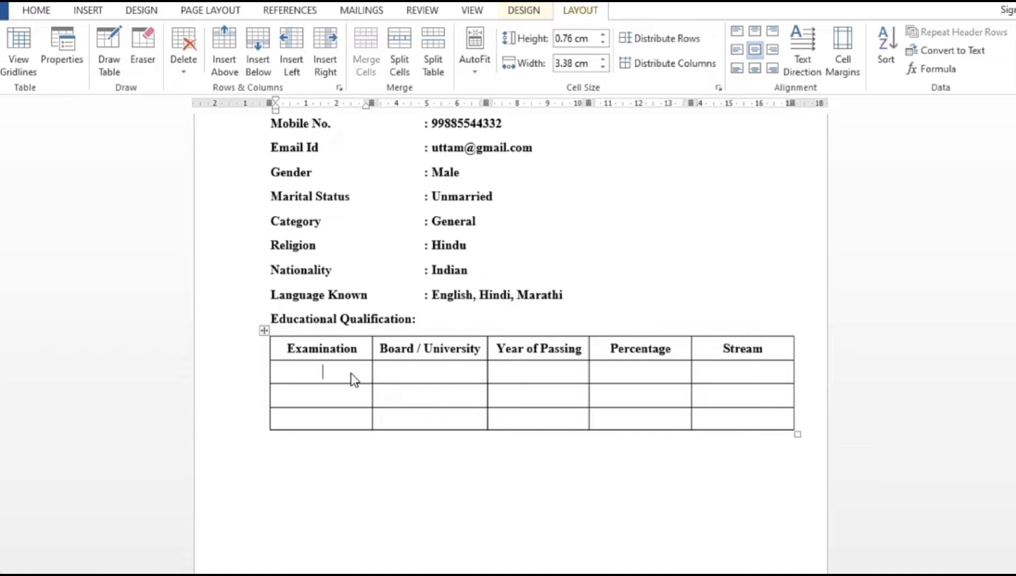
Fill the Secondary row with WWBB, 2001, 72 and Arts, then begin the Higher row.
{"action": "type", "text": "Secondary"}
{"action": "key", "text": "Tab"}
{"action": "type", "text": "WWBB"}
{"action": "key", "text": "Tab"}
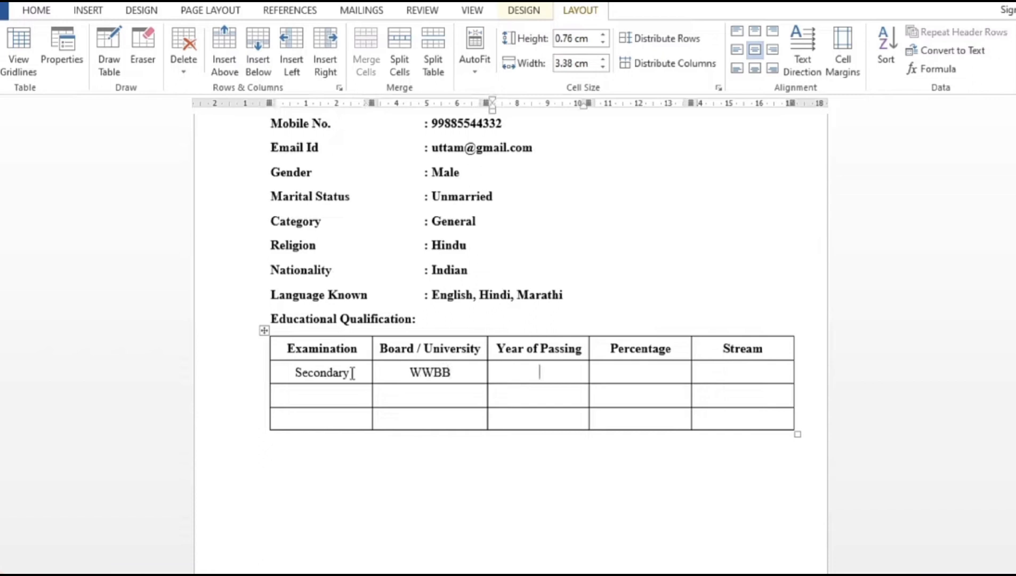
{"action": "type", "text": "2001"}
{"action": "key", "text": "Tab"}
{"action": "type", "text": "72"}
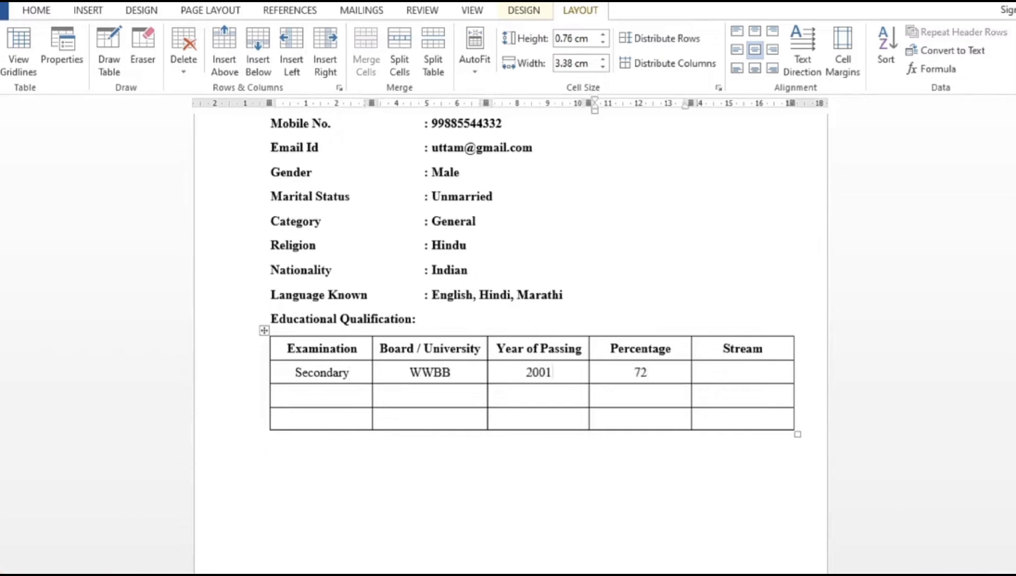
{"action": "key", "text": "Tab"}
{"action": "type", "text": "Arts"}
{"action": "key", "text": "Tab"}
{"action": "type", "text": "Higher"}
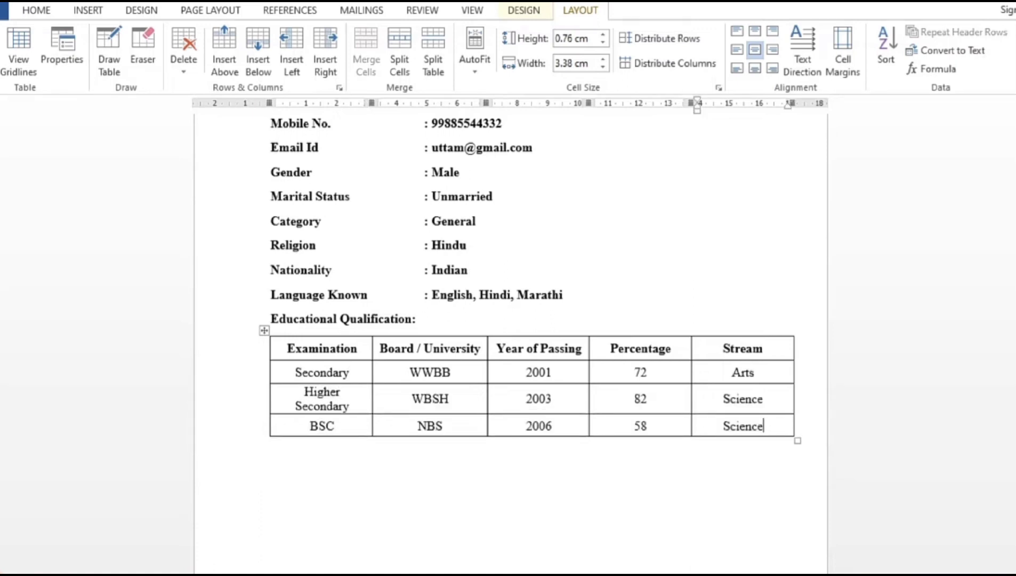
{"action": "left_click", "coordinate": [304, 451]}
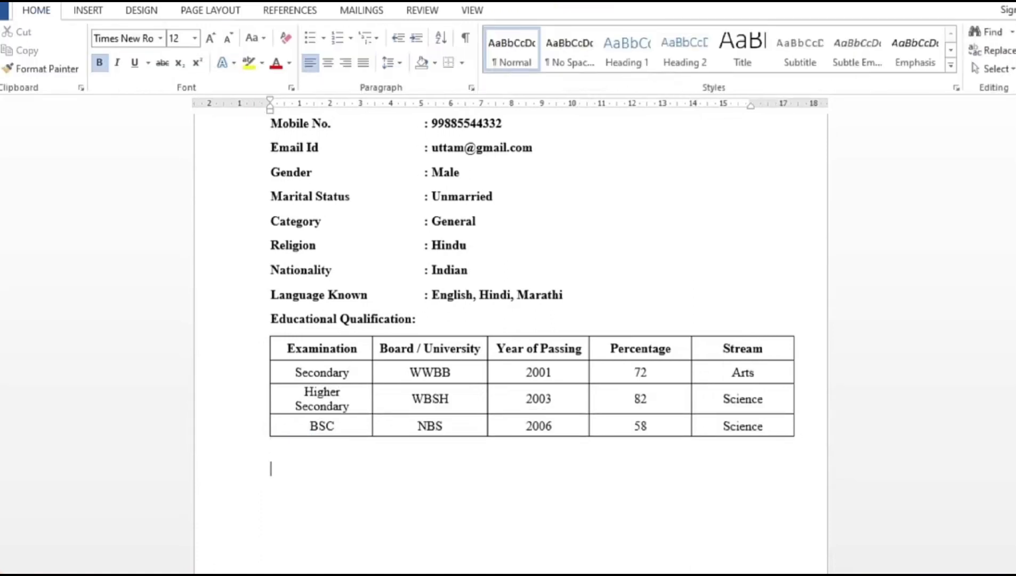
Add the Extra Qualification heading and a plain entry for the 2005 NISMWBG IT diploma, A+ grade.
{"action": "type", "text": "Extra Qualification:"}
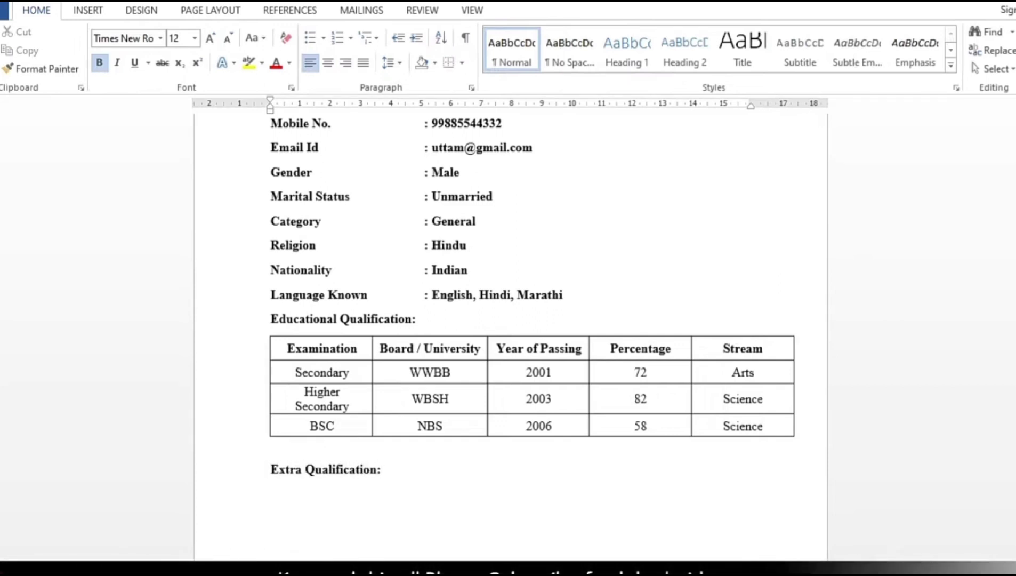
{"action": "key", "text": "Return"}
{"action": "key", "text": "ctrl+b"}
{"action": "type", "text": "1. "}
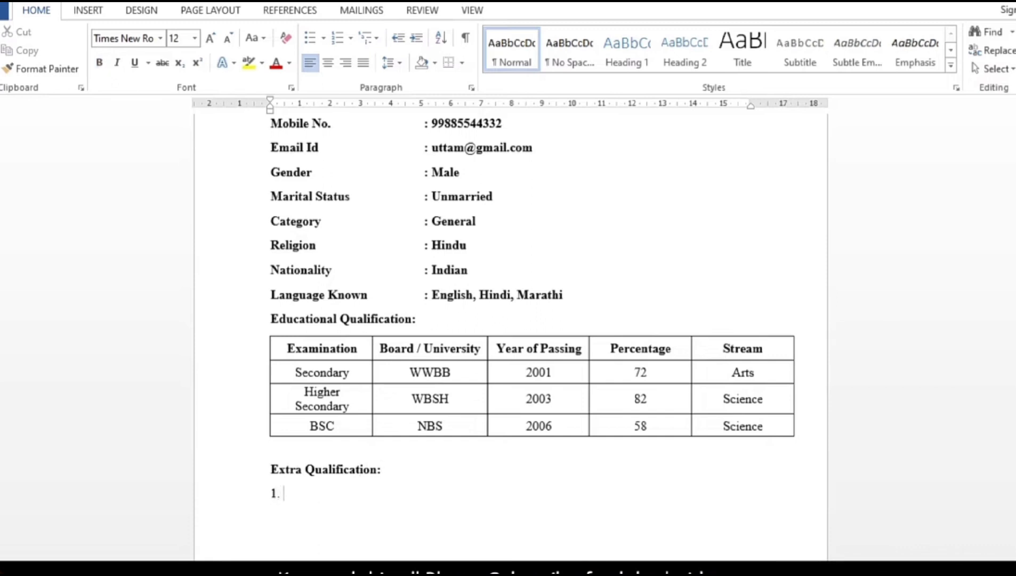
{"action": "type", "text": "Diploma in Information Technology from \"NISMWBG\" in 2005 with \"A+\" Grade"}
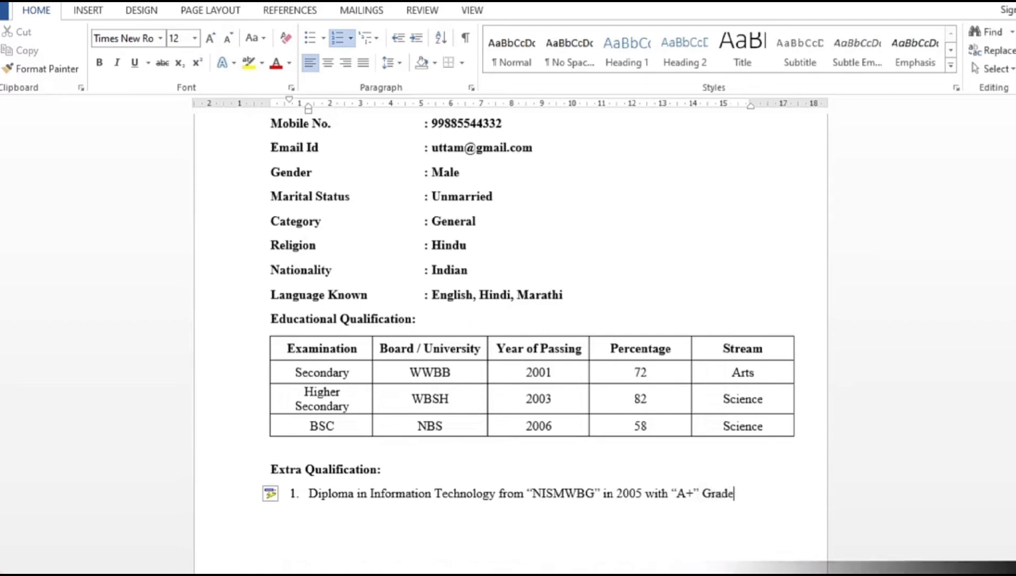
End the numbered list on its empty item and turn bold back on.
{"action": "key", "text": "Return"}
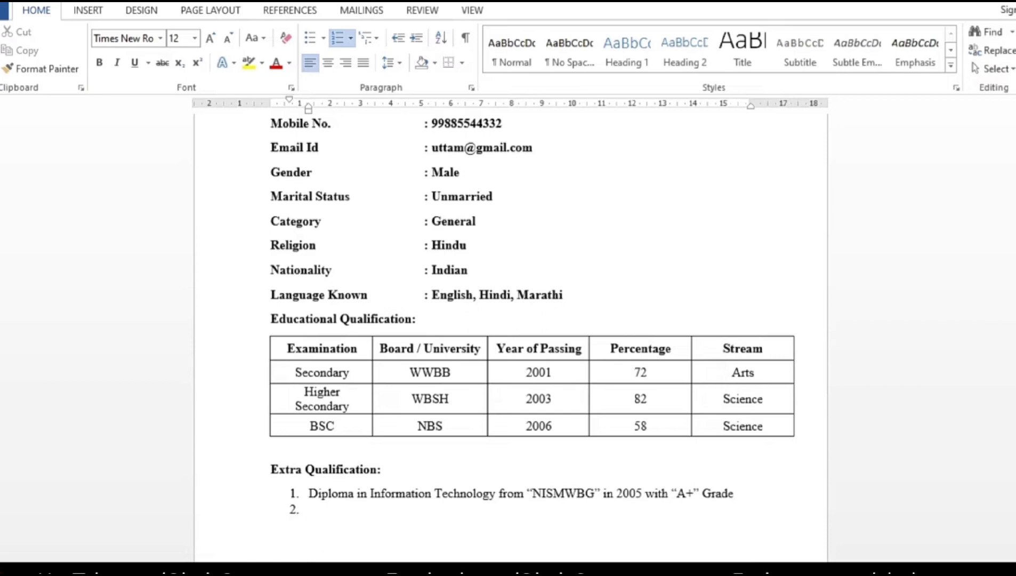
{"action": "key", "text": "Return"}
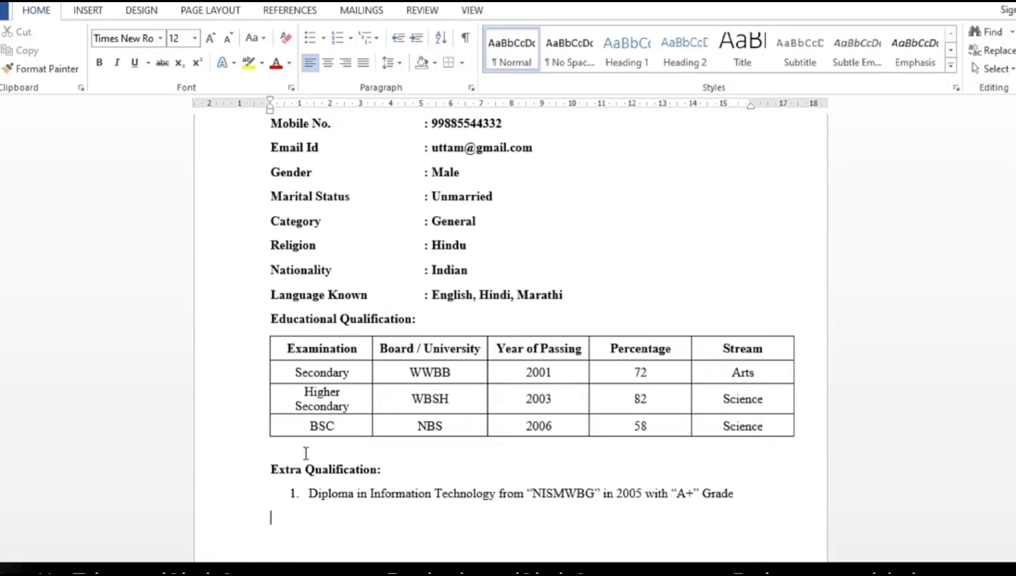
{"action": "scroll", "coordinate": [263, 333], "scroll_direction": "down", "scroll_amount": 1}
{"action": "scroll", "coordinate": [510, 341], "scroll_direction": "down", "scroll_amount": 3}
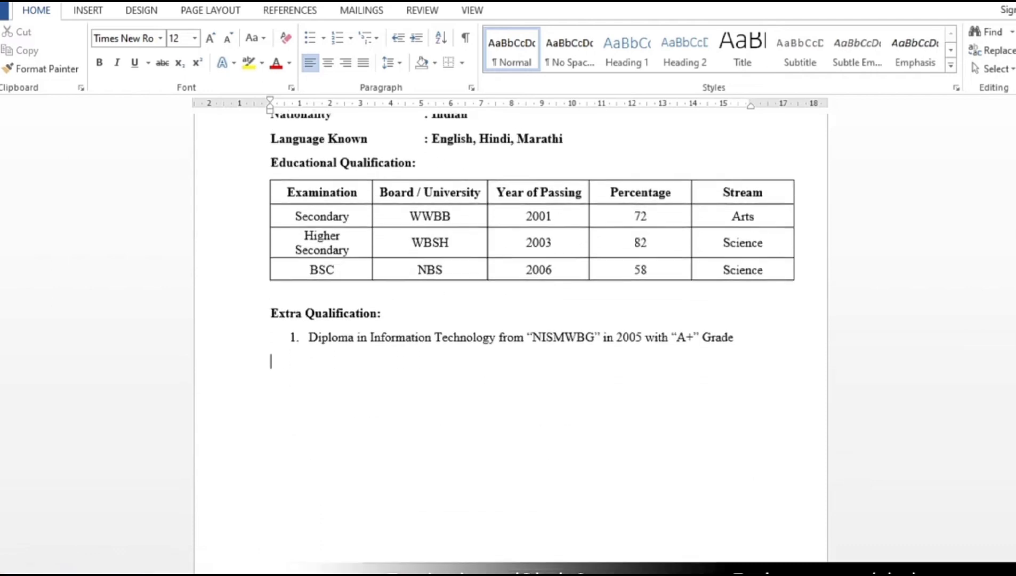
{"action": "key", "text": "ctrl+b"}
Add a bold Working Experience heading listing Store Manager at ABC INFOCOM PVT LTD since 26.15.2009.
{"action": "type", "text": "W"}
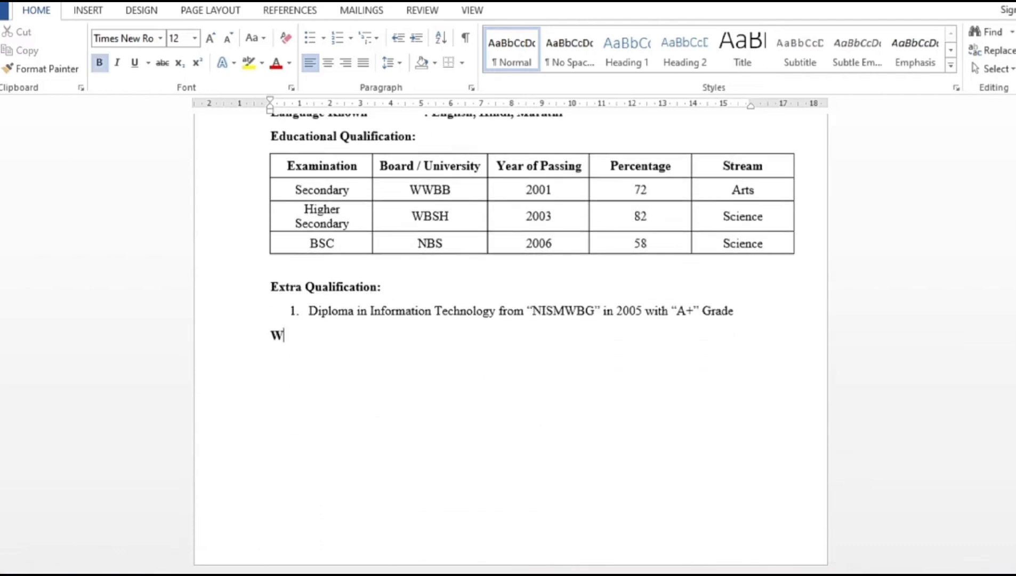
{"action": "type", "text": "orking Experience:"}
{"action": "key", "text": "Return"}
{"action": "key", "text": "ctrl+b"}
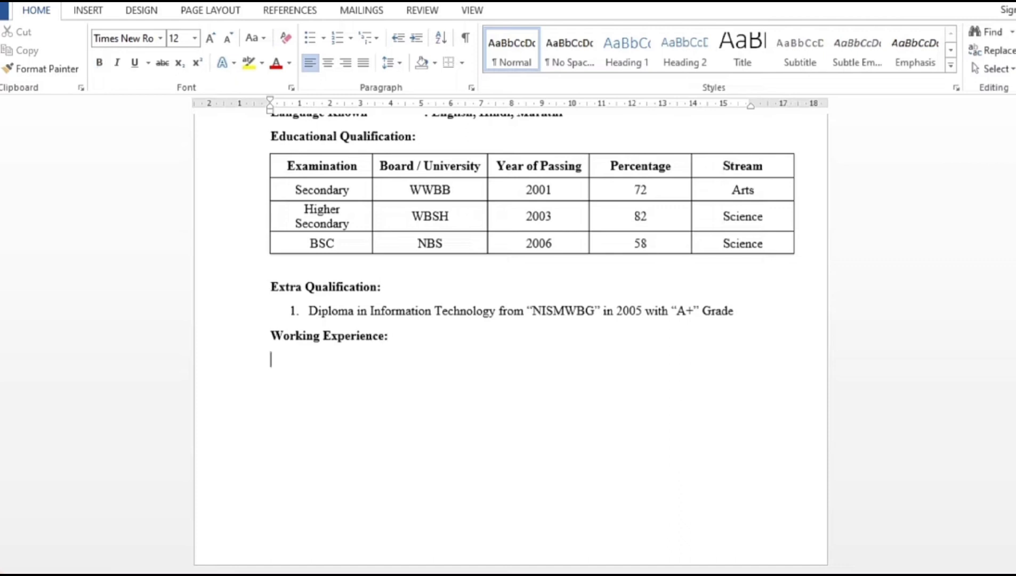
{"action": "type", "text": "1."}
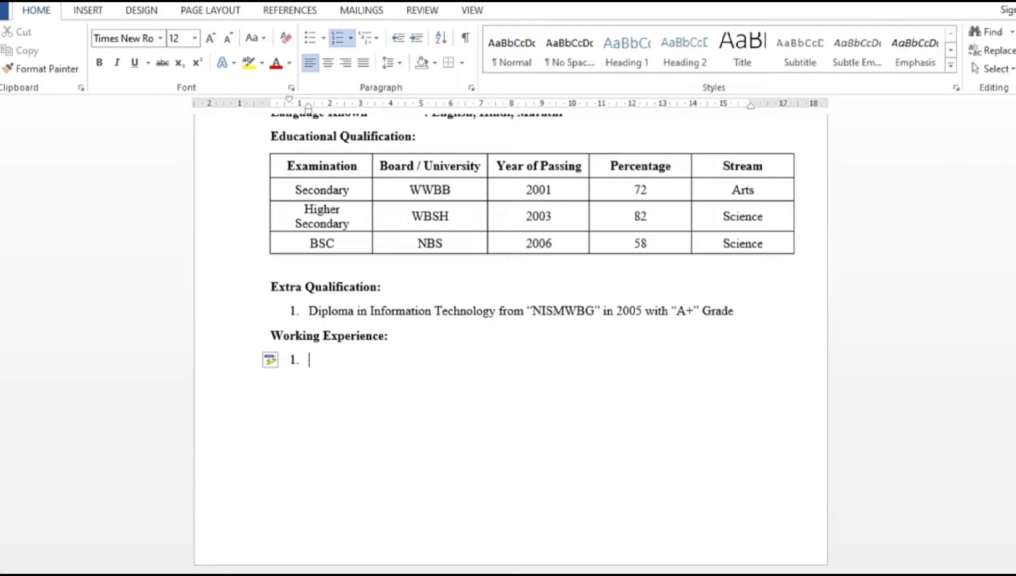
{"action": "type", "text": "Working as a "}
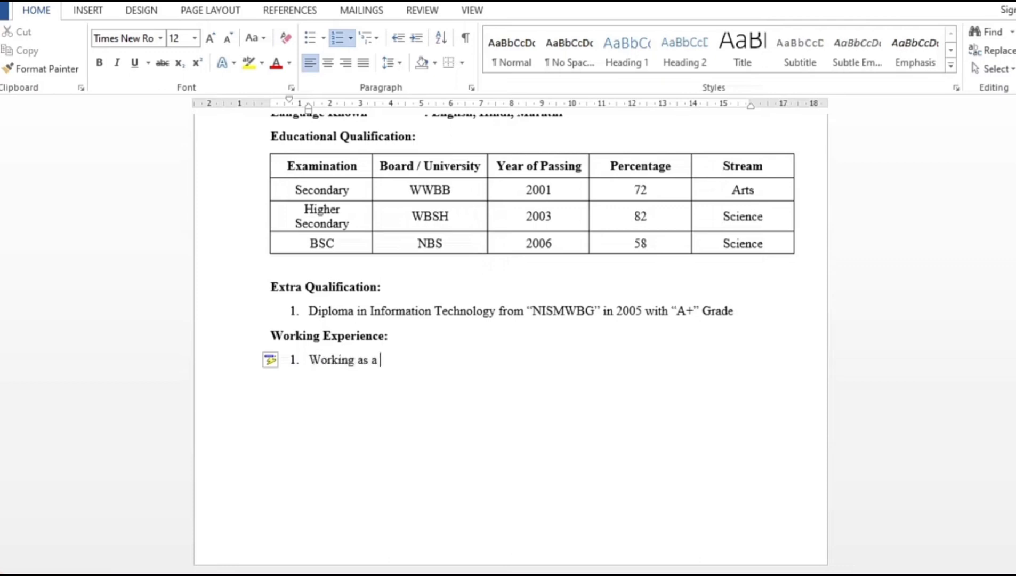
{"action": "type", "text": "Store Manager in "}
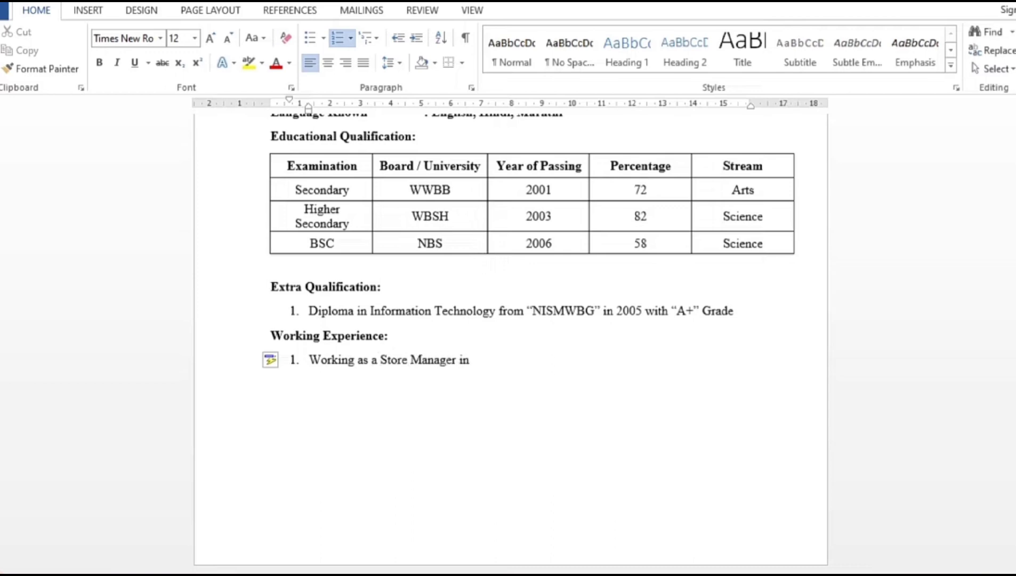
{"action": "type", "text": "\""}
{"action": "type", "text": "ABC INFOCOM PVT LTD\" from 26.15.2009 to"}
{"action": "type", "text": " till da"}
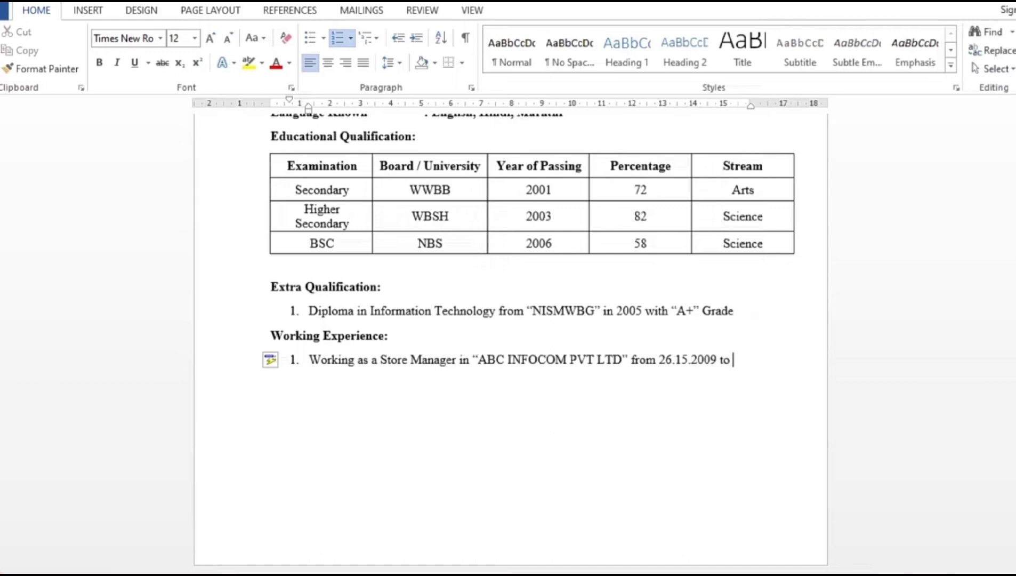
{"action": "type", "text": "te"}
{"action": "type", "text": "."}
{"action": "key", "text": "Return"}
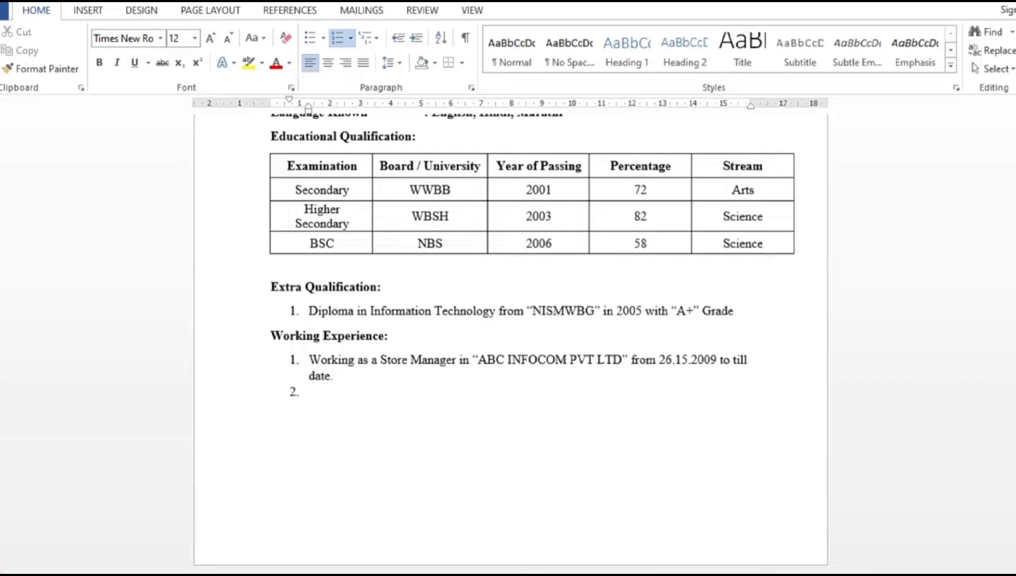
{"action": "key", "text": "Return"}
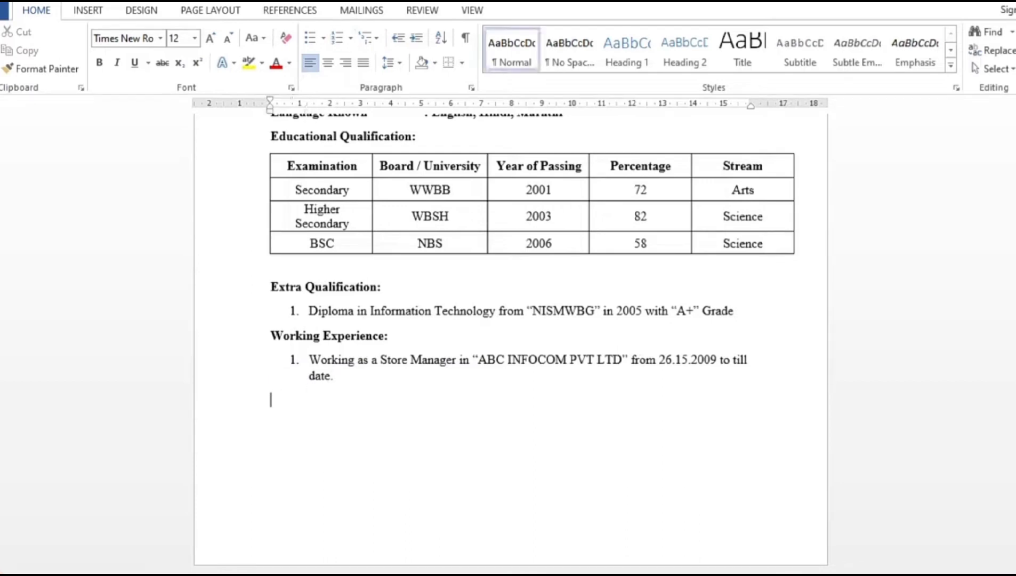
{"action": "key", "text": "Return"}
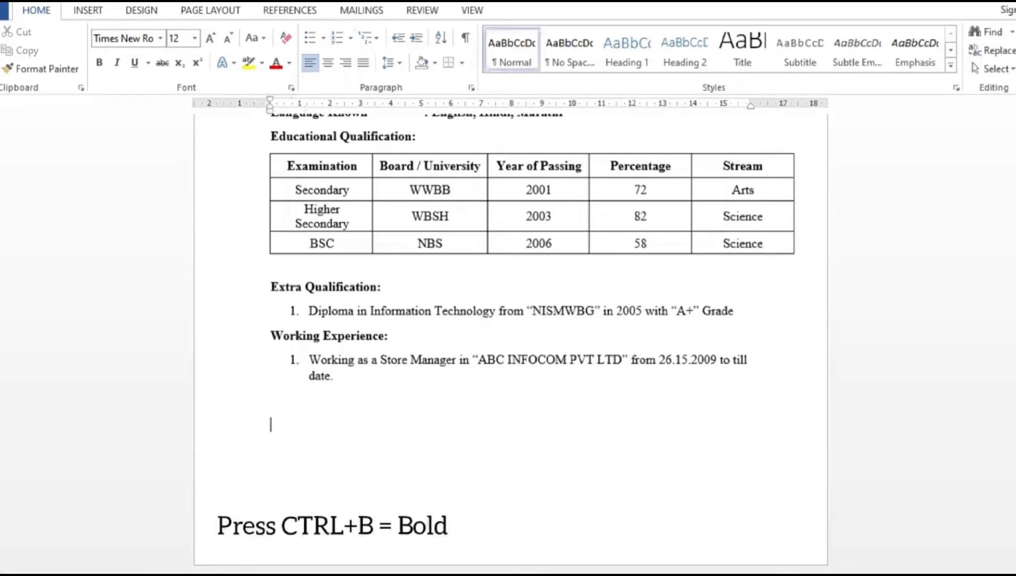
Add a bold Declaration label followed by the plain-text declaration statement.
{"action": "key", "text": "ctrl+b"}
{"action": "type", "text": "Declaration:"}
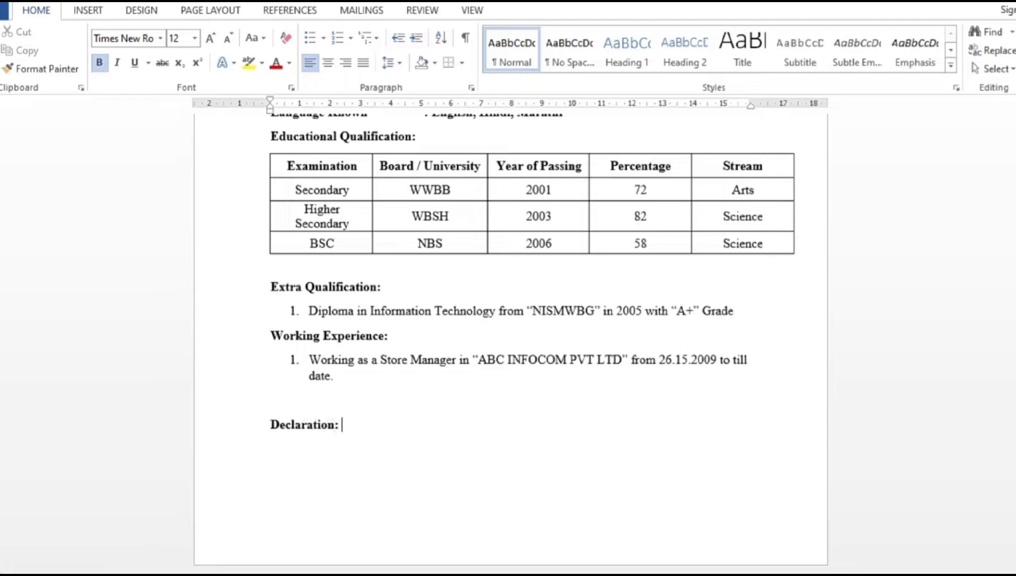
{"action": "key", "text": "ctrl+b"}
{"action": "type", "text": "I hereby declare that"}
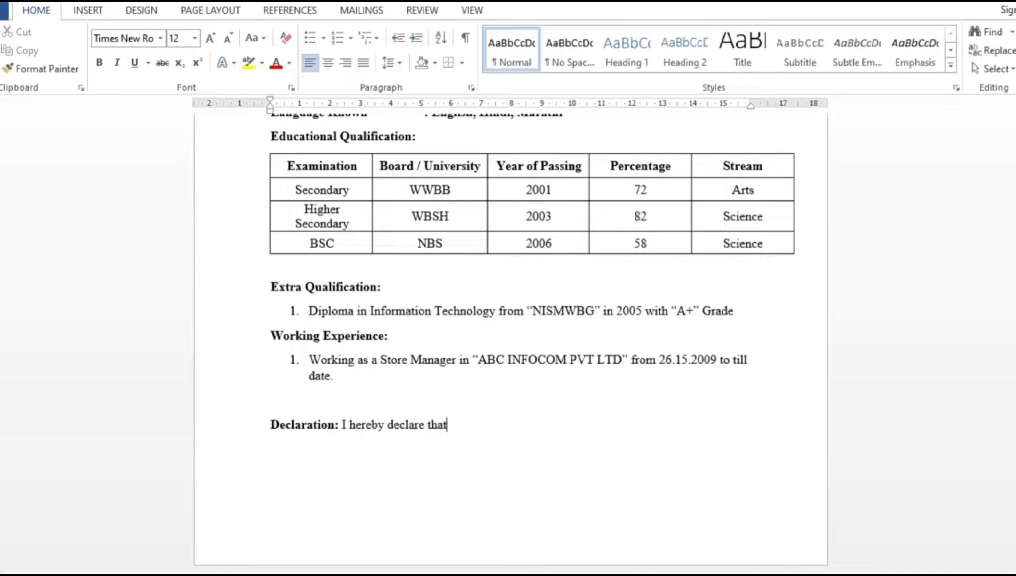
{"action": "type", "text": " all the information provided here is true to "}
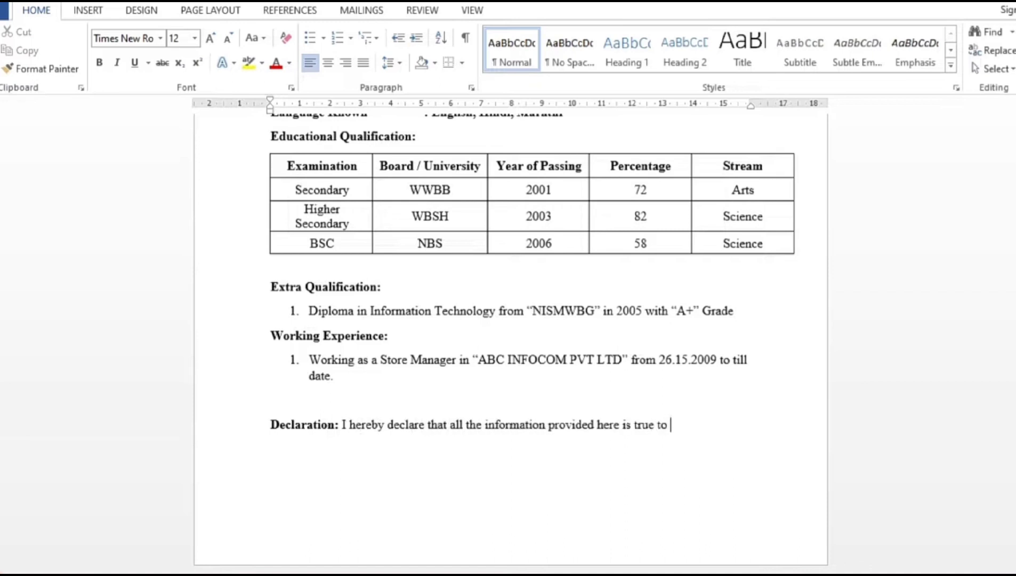
{"action": "type", "text": "the best of my knowl"}
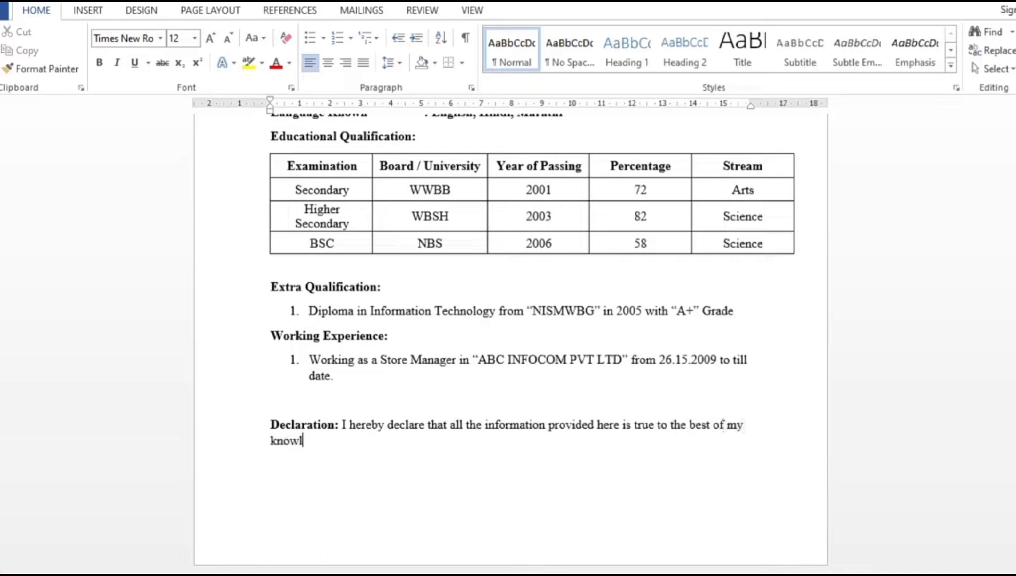
{"action": "type", "text": "edge."}
Add bold Date:, Place: and Signature lines below the declaration.
{"action": "key", "text": "ctrl+b"}
{"action": "type", "text": "Date: "}
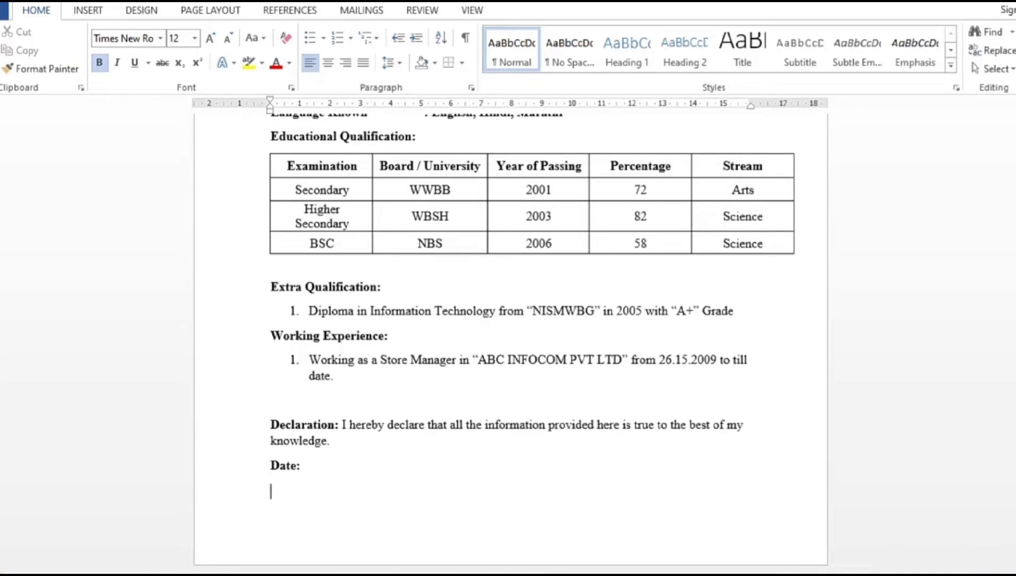
{"action": "type", "text": "Place:"}
{"action": "key", "text": "Return"}
{"action": "type", "text": "Signature"}
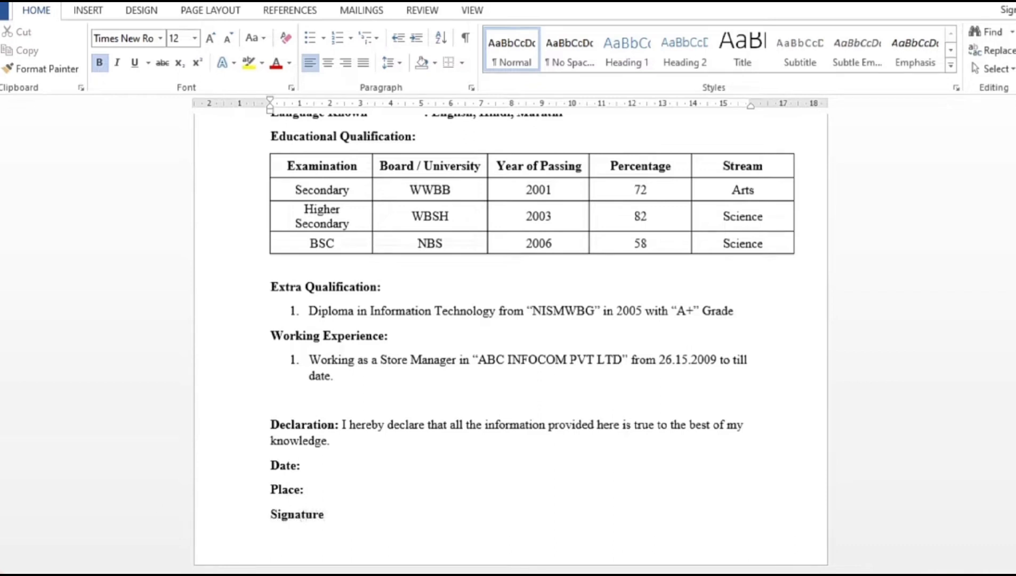
Indent Signature toward the right and draw a 4.79 cm horizontal line just above it.
{"action": "left_click", "coordinate": [270, 513]}
{"action": "key", "text": "Tab"}
{"action": "key", "text": "Tab"}
{"action": "key", "text": "Tab"}
{"action": "key", "text": "Tab"}
{"action": "key", "text": "Tab"}
{"action": "key", "text": "Tab"}
{"action": "key", "text": "Tab"}
{"action": "key", "text": "Tab"}
{"action": "key", "text": "Tab"}
{"action": "key", "text": "Tab"}
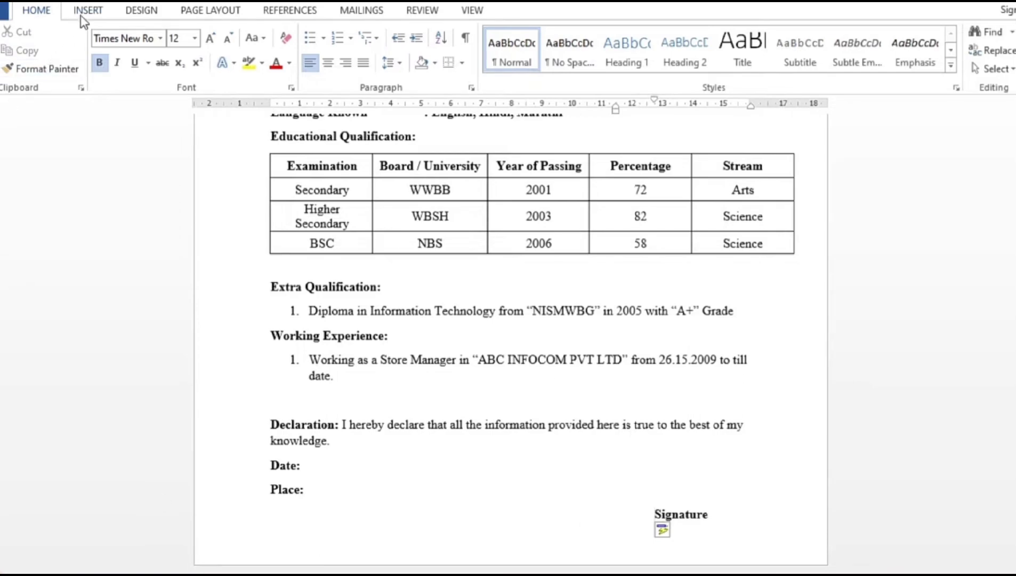
{"action": "left_click", "coordinate": [95, 11]}
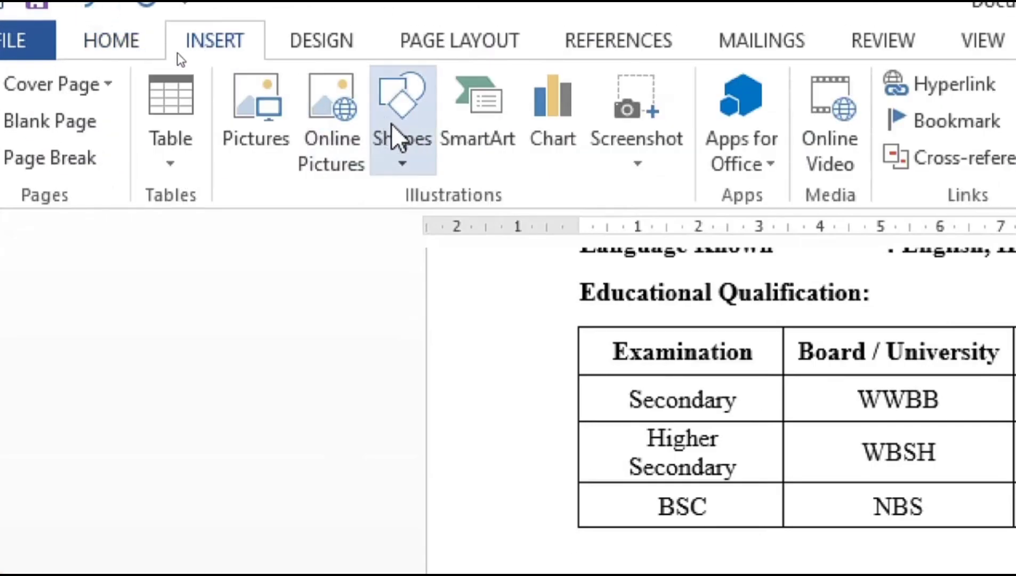
{"action": "left_click", "coordinate": [421, 148]}
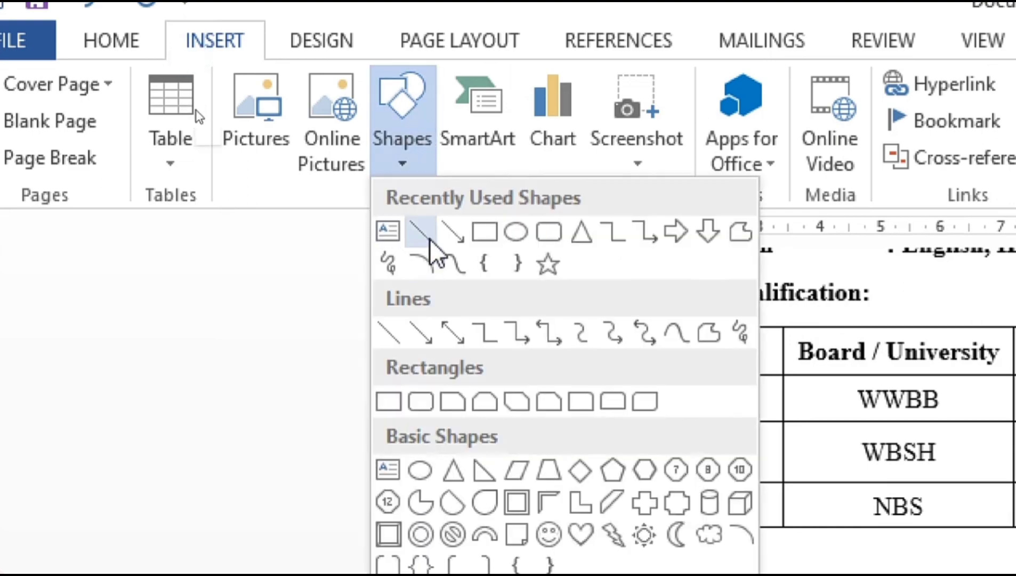
{"action": "left_click", "coordinate": [430, 240]}
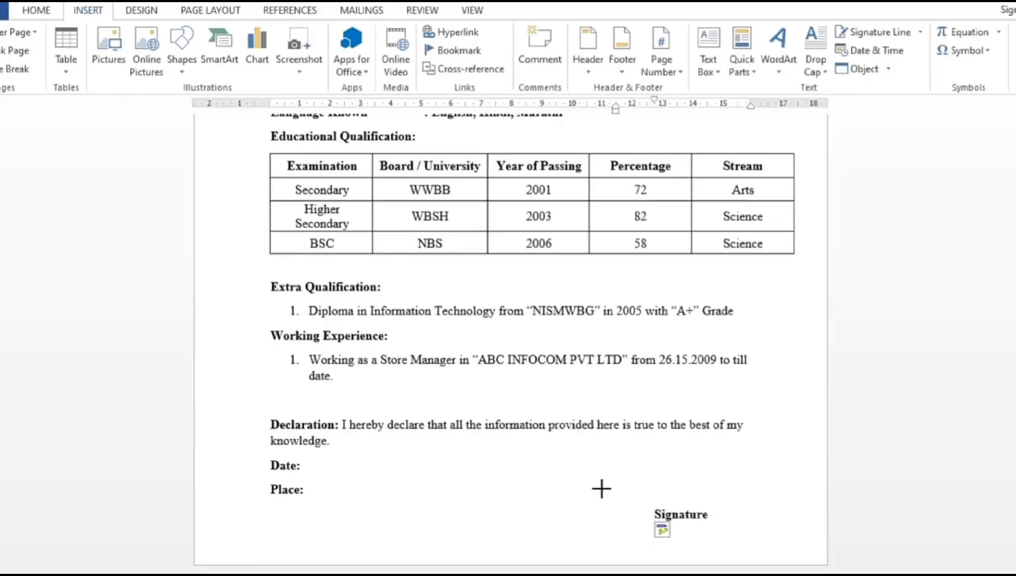
{"action": "left_click_drag", "start_coordinate": [607, 501], "coordinate": [753, 502]}
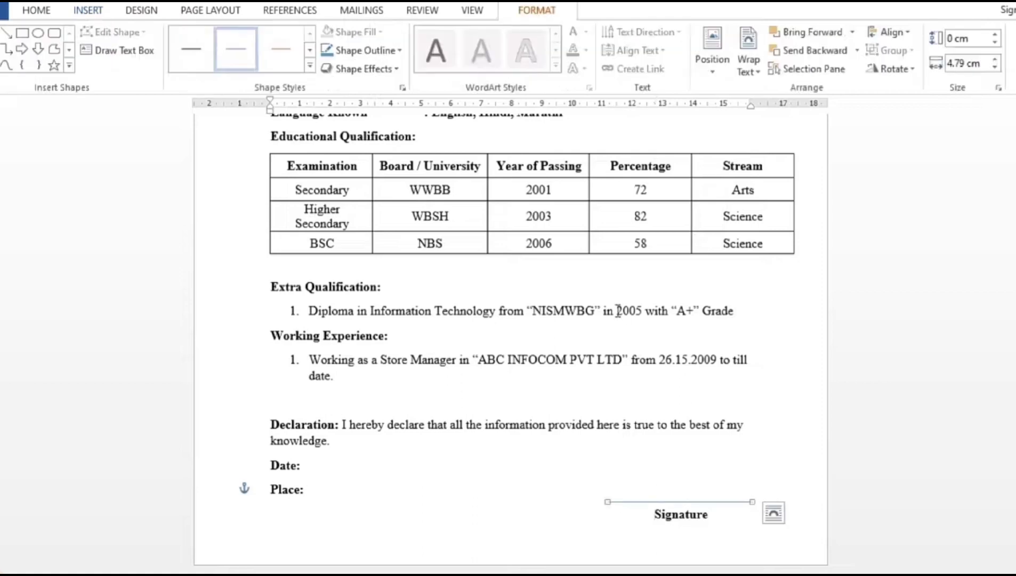
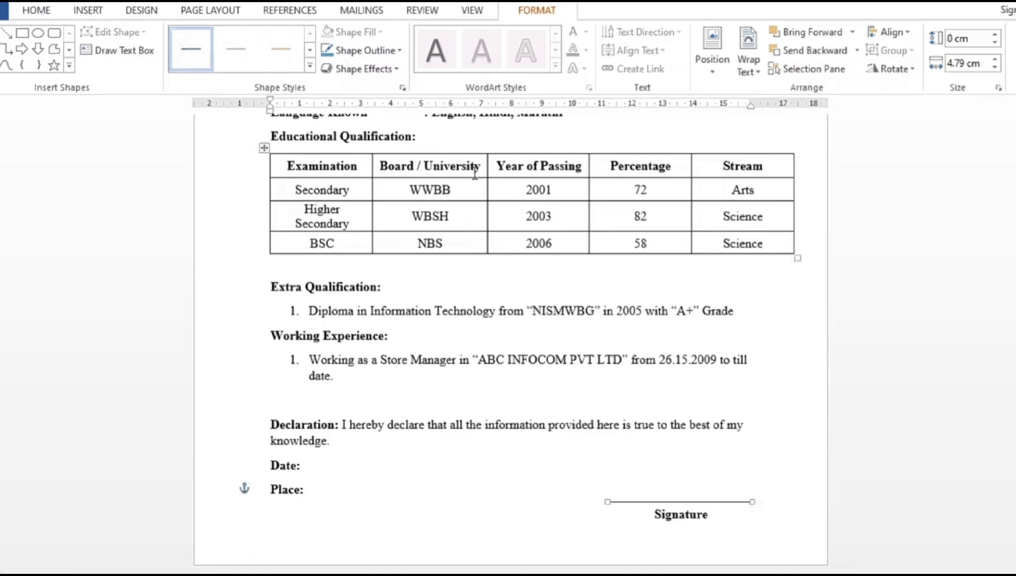
Nudge the signature line slightly lower so it sits just above 'Signature'.
{"action": "key", "text": "Down"}
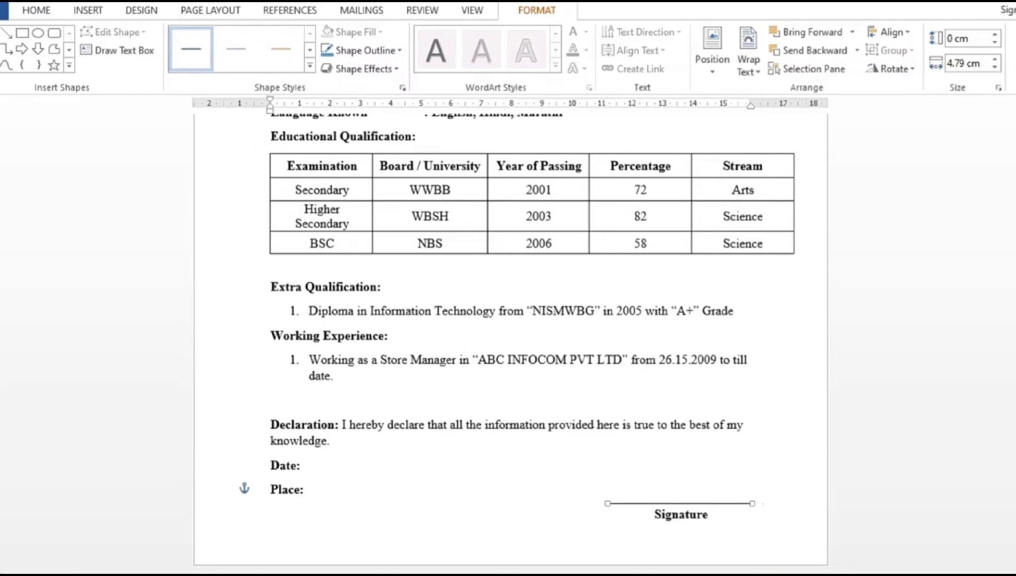
{"action": "scroll", "coordinate": [511, 320], "scroll_direction": "up", "scroll_amount": 10}
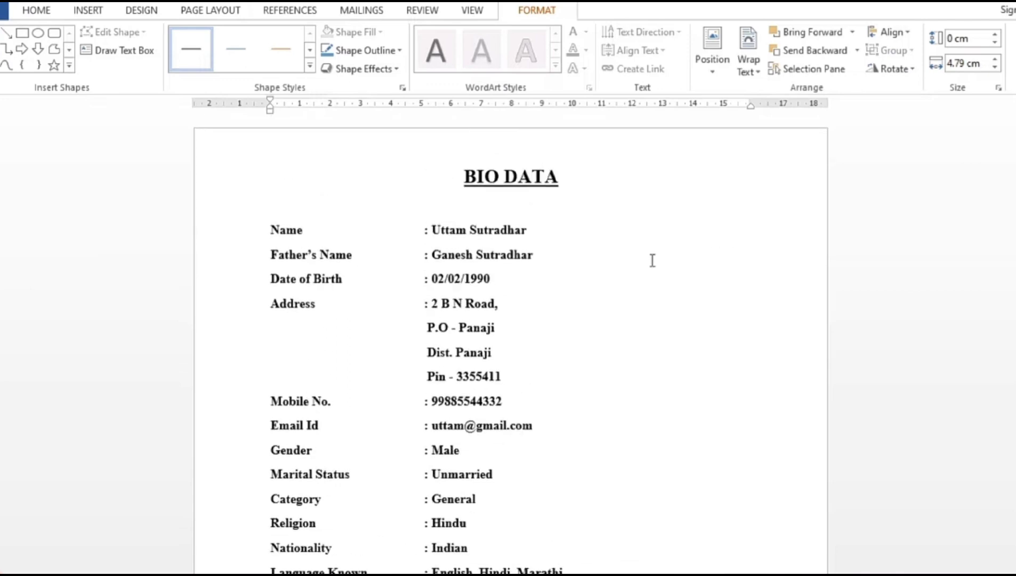
{"action": "left_click", "coordinate": [701, 306]}
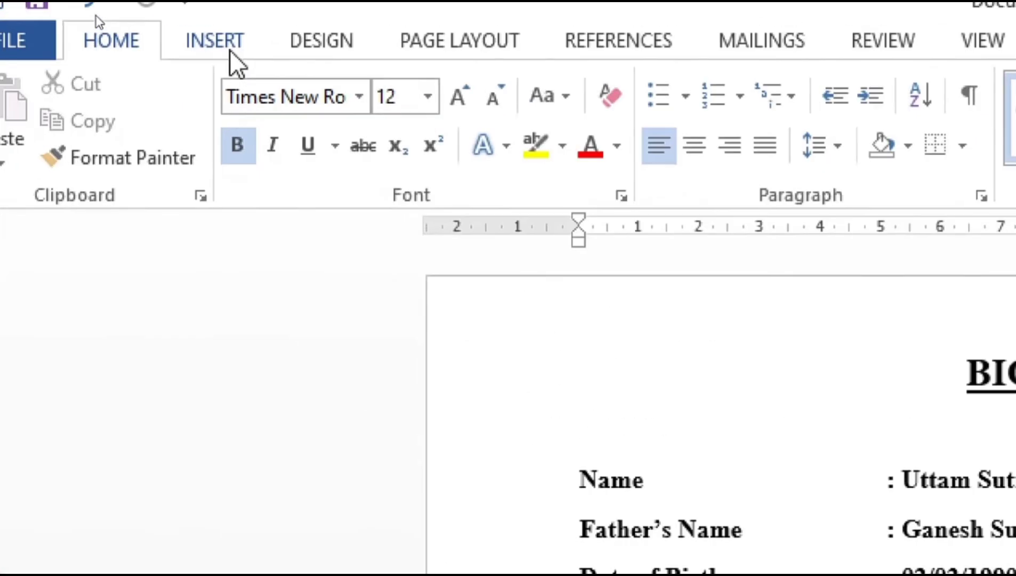
{"action": "left_click", "coordinate": [229, 49]}
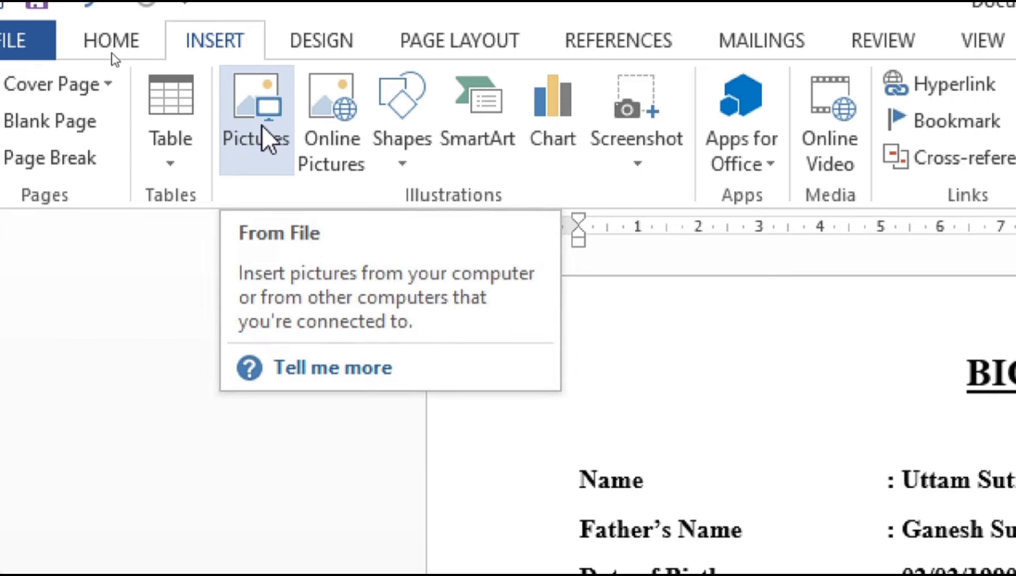
{"action": "left_click", "coordinate": [261, 140]}
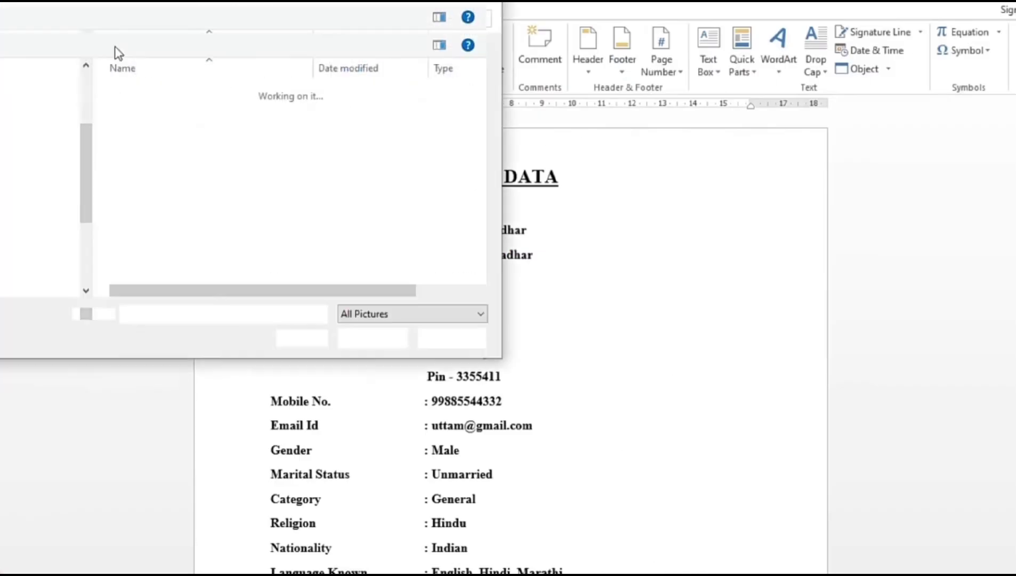
{"action": "scroll", "coordinate": [87, 162], "scroll_direction": "up", "scroll_amount": 3}
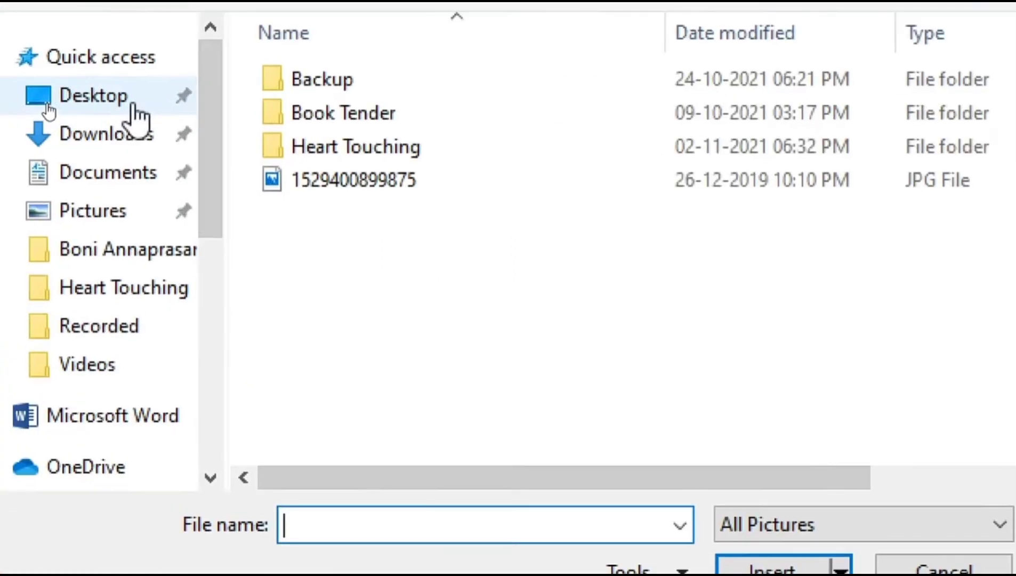
{"action": "left_click", "coordinate": [26, 106]}
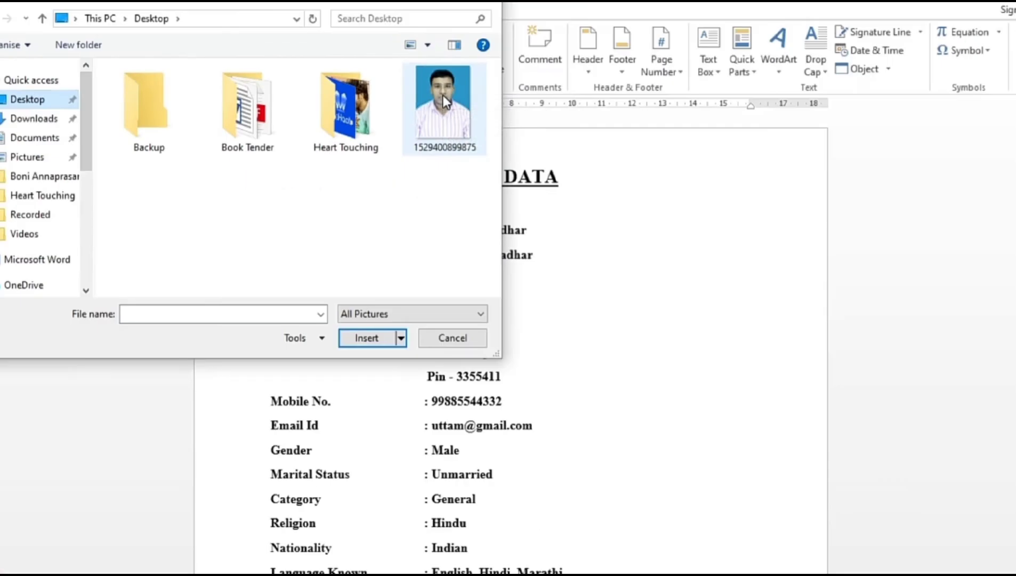
{"action": "left_click", "coordinate": [899, 100]}
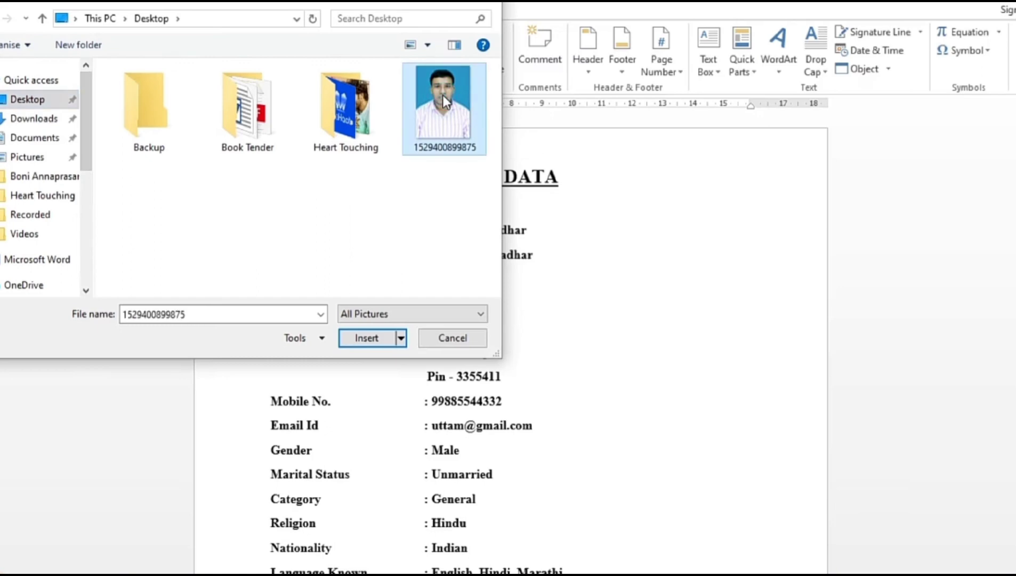
{"action": "left_click", "coordinate": [367, 338]}
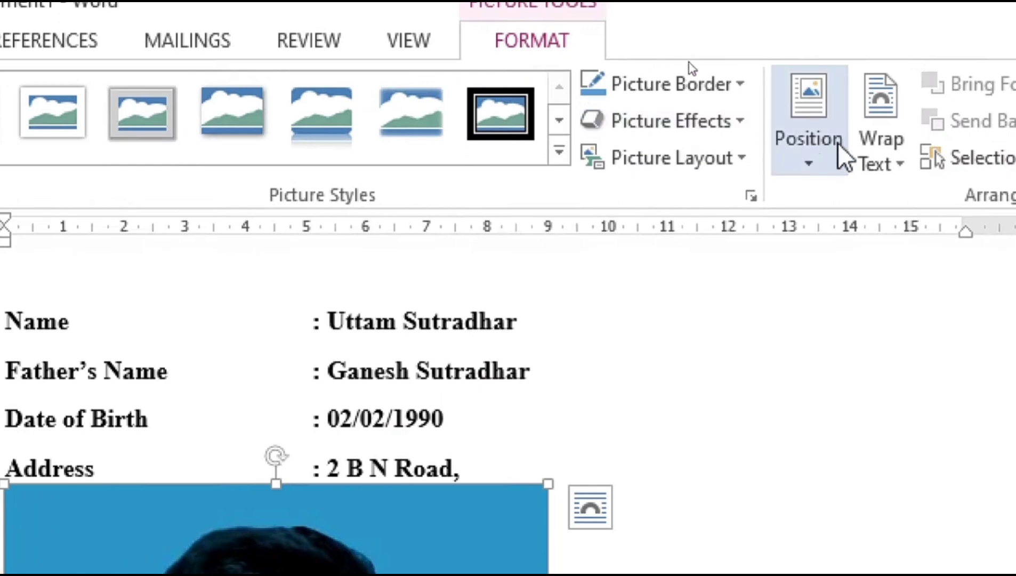
Set the photo's text wrapping to Tight.
{"action": "left_click", "coordinate": [880, 144]}
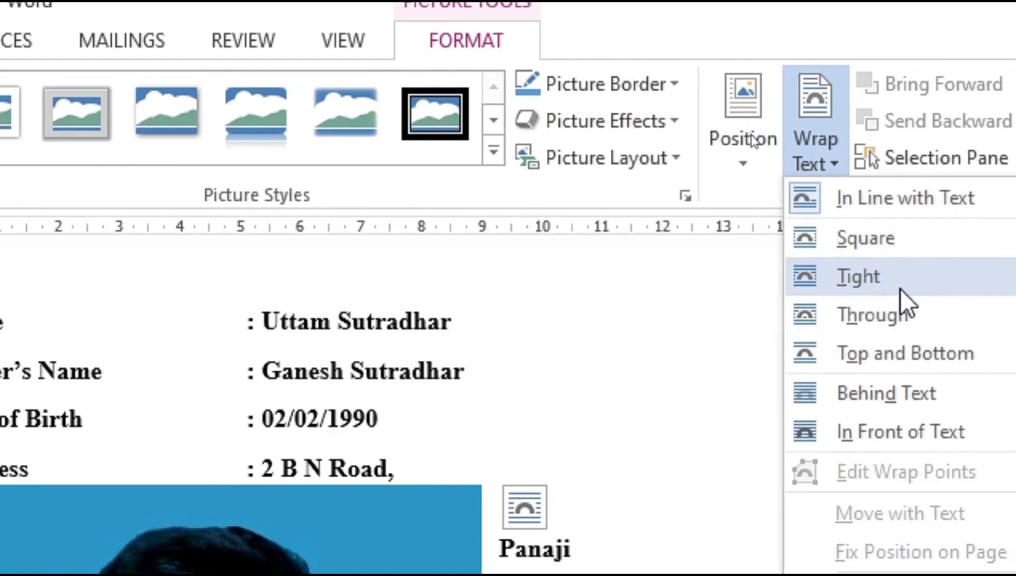
{"action": "left_click", "coordinate": [900, 288]}
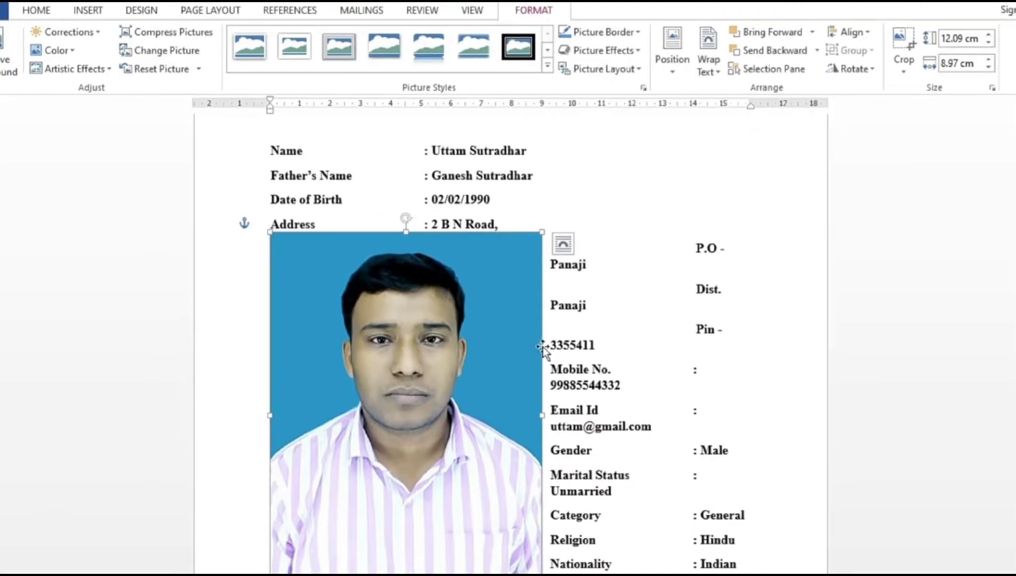
{"action": "left_click_drag", "start_coordinate": [1010, 198], "coordinate": [1010, 279]}
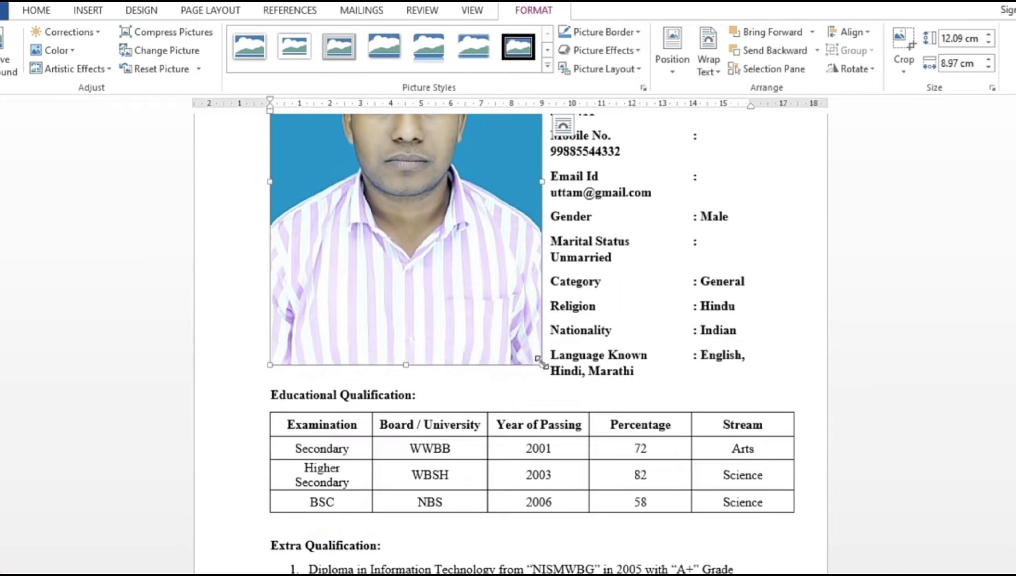
Shrink the photo to passport size, 3.36 × 2.78 cm, and place it top-right.
{"action": "left_click_drag", "start_coordinate": [540, 363], "coordinate": [379, 207]}
{"action": "scroll", "coordinate": [379, 207], "scroll_direction": "up", "scroll_amount": 2}
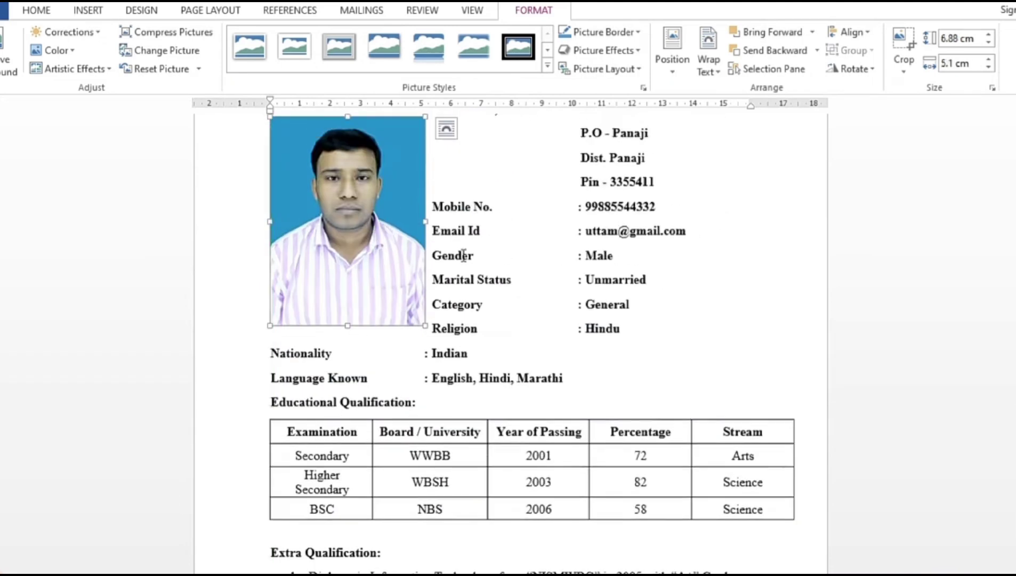
{"action": "left_click_drag", "start_coordinate": [425, 325], "coordinate": [312, 218]}
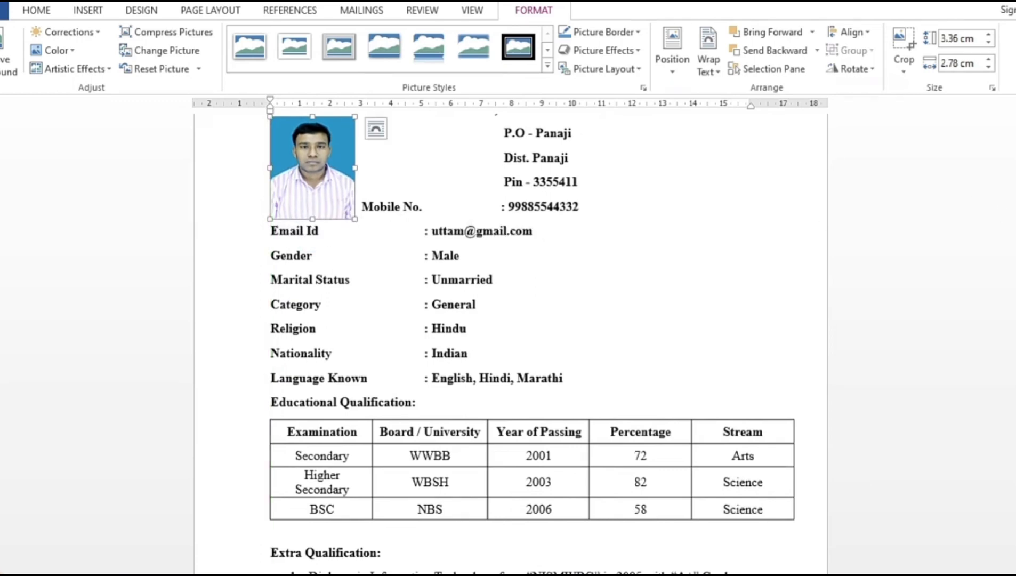
{"action": "scroll", "coordinate": [511, 347], "scroll_direction": "up", "scroll_amount": 3}
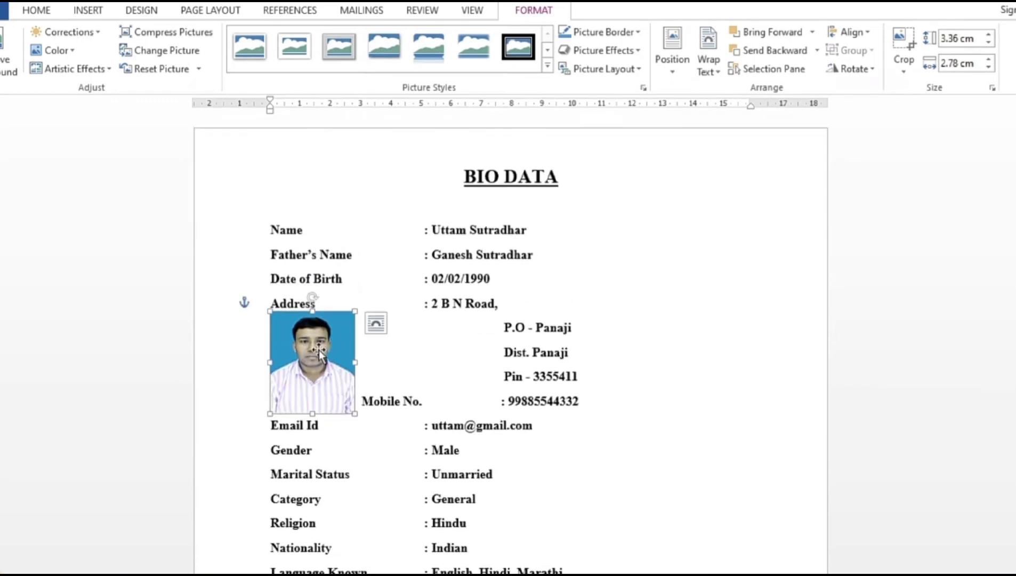
{"action": "left_click_drag", "start_coordinate": [318, 353], "coordinate": [730, 262]}
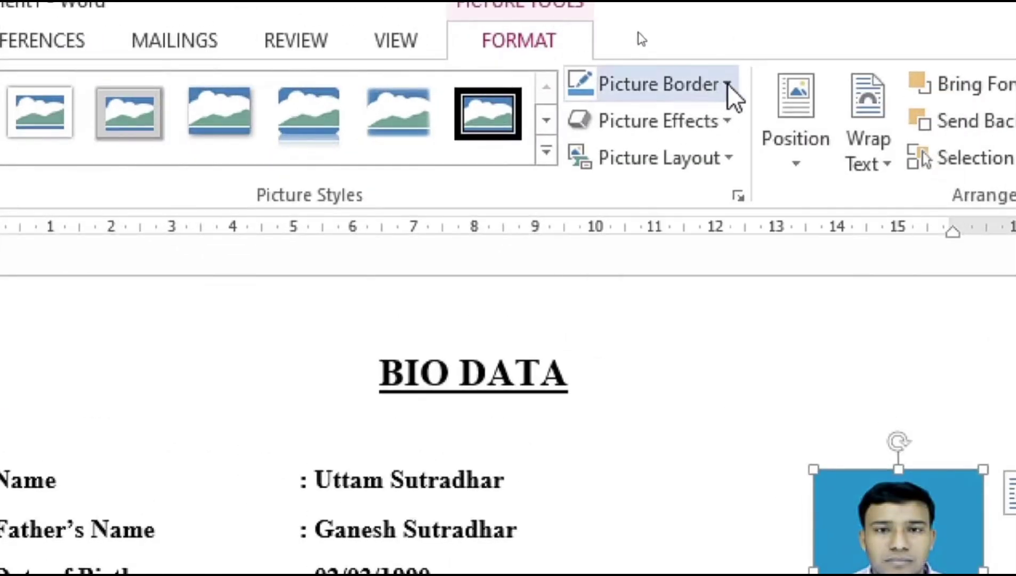
Give the photo a thin 1 pt picture border.
{"action": "left_click", "coordinate": [619, 38]}
{"action": "mouse_move", "coordinate": [703, 451]}
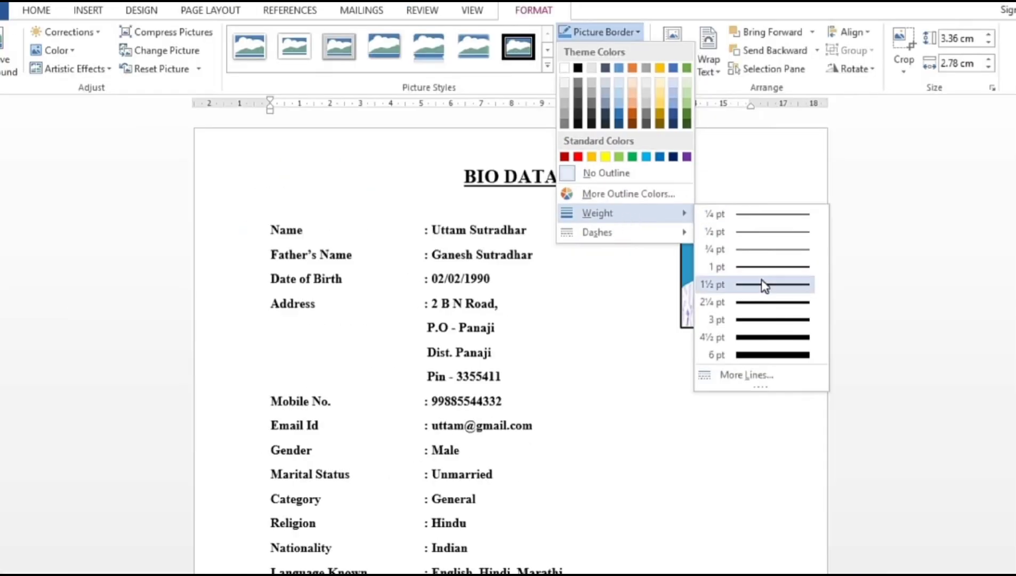
{"action": "left_click", "coordinate": [766, 268]}
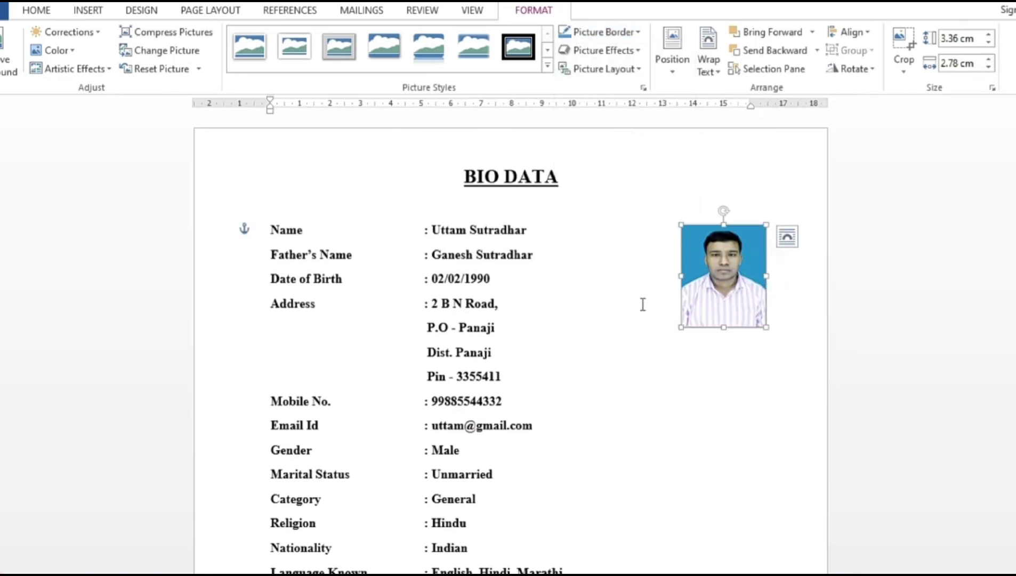
{"action": "left_click", "coordinate": [625, 303]}
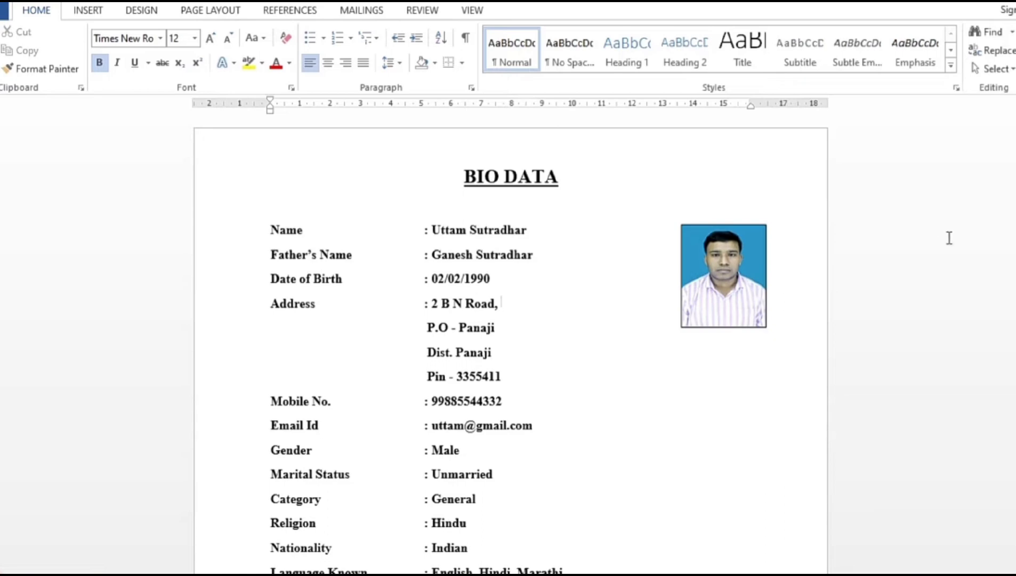
{"action": "scroll", "coordinate": [511, 344], "scroll_direction": "down", "scroll_amount": 7}
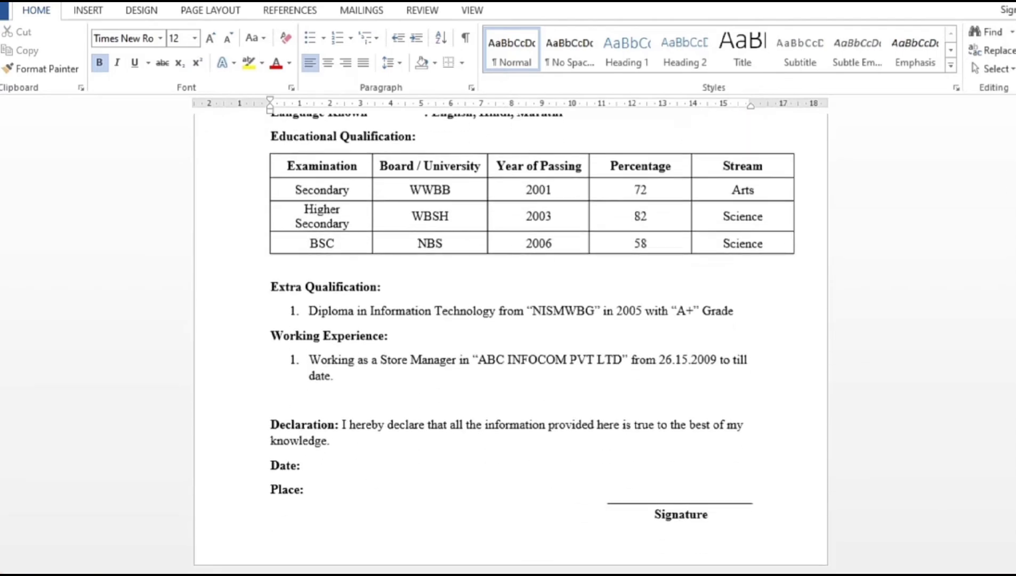
{"action": "scroll", "coordinate": [511, 344], "scroll_direction": "up", "scroll_amount": 8}
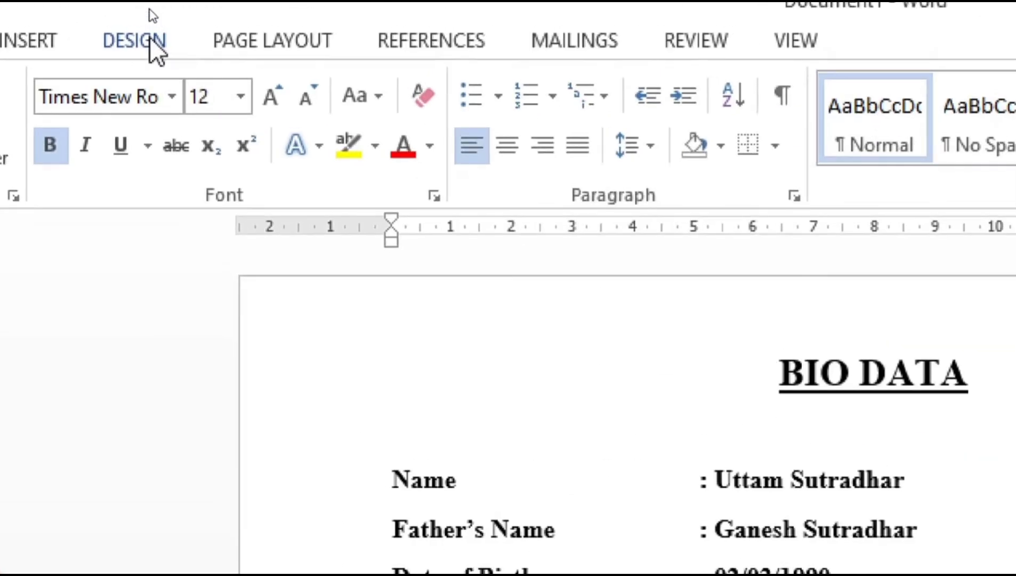
Apply a ¾ pt Box page border from Design > Page Borders around the page.
{"action": "left_click", "coordinate": [150, 39]}
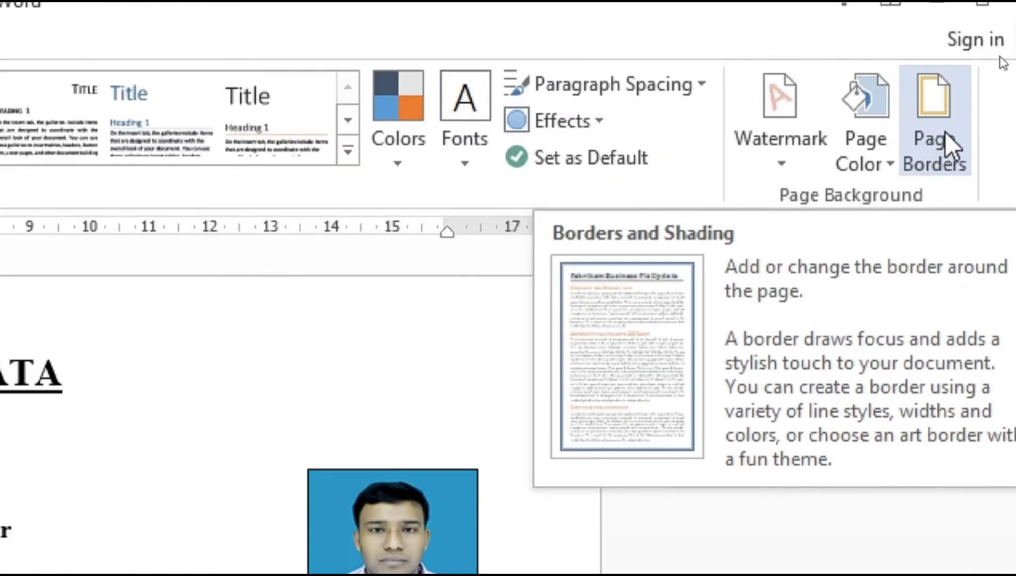
{"action": "left_click", "coordinate": [945, 133]}
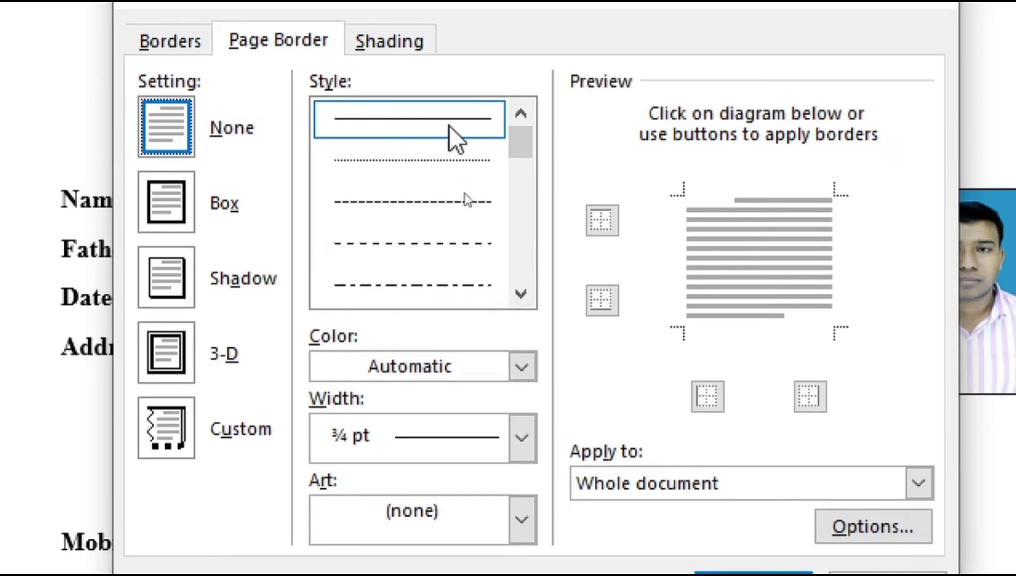
{"action": "left_click", "coordinate": [182, 214]}
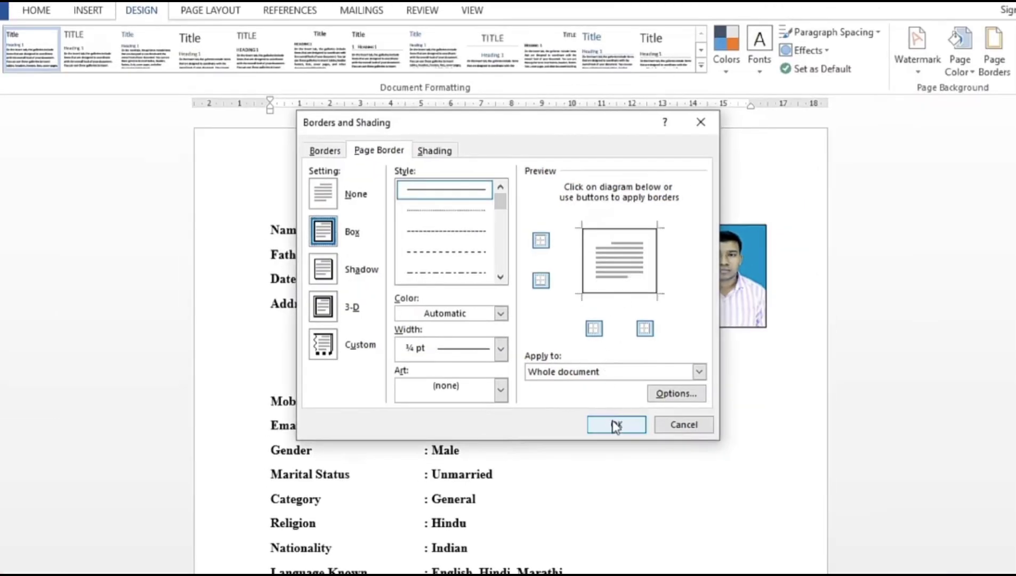
{"action": "left_click", "coordinate": [616, 425]}
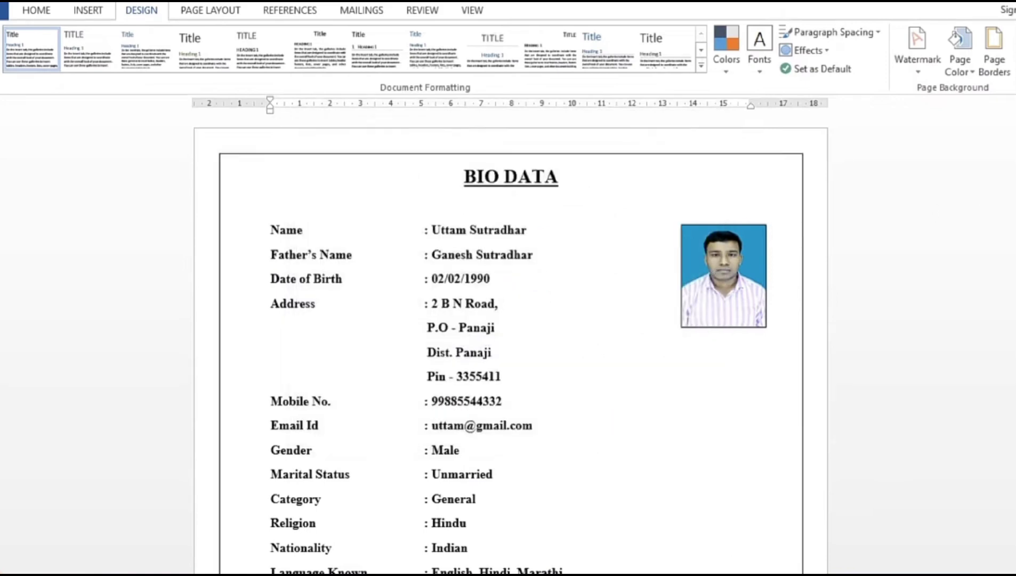
{"action": "scroll", "coordinate": [511, 344], "scroll_direction": "down", "scroll_amount": 8}
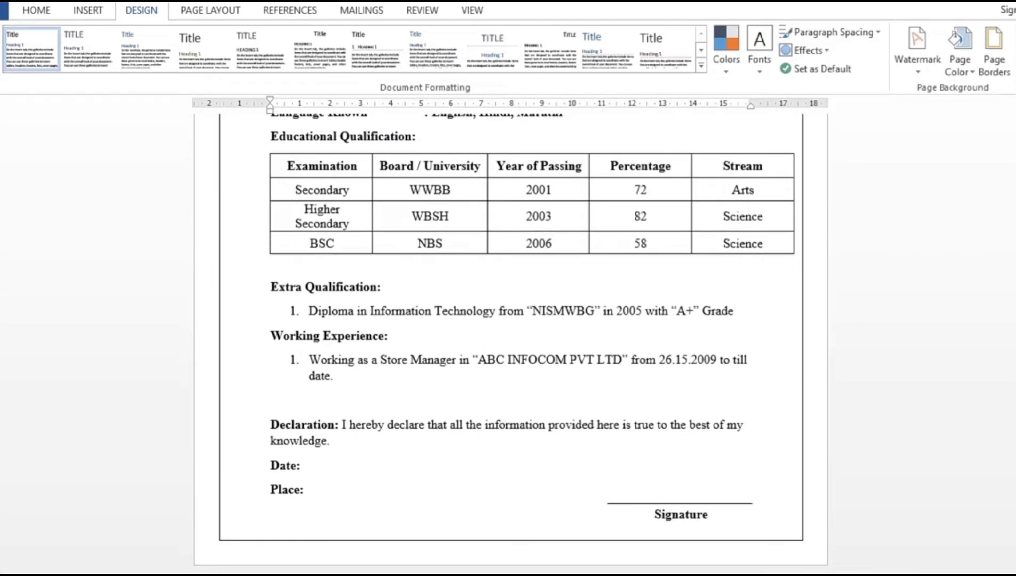
{"action": "scroll", "coordinate": [511, 344], "scroll_direction": "up", "scroll_amount": 6}
{"action": "scroll", "coordinate": [510, 344], "scroll_direction": "up", "scroll_amount": 3}
{"action": "scroll", "coordinate": [511, 344], "scroll_direction": "down", "scroll_amount": 1}
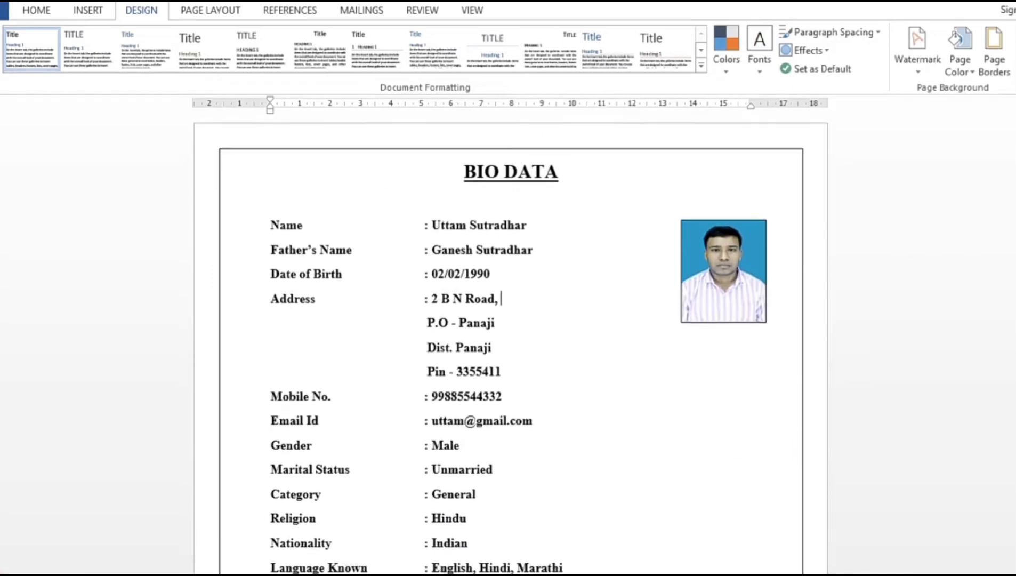
{"action": "scroll", "coordinate": [511, 344], "scroll_direction": "up", "scroll_amount": 1}
{"action": "scroll", "coordinate": [511, 344], "scroll_direction": "down", "scroll_amount": 1}
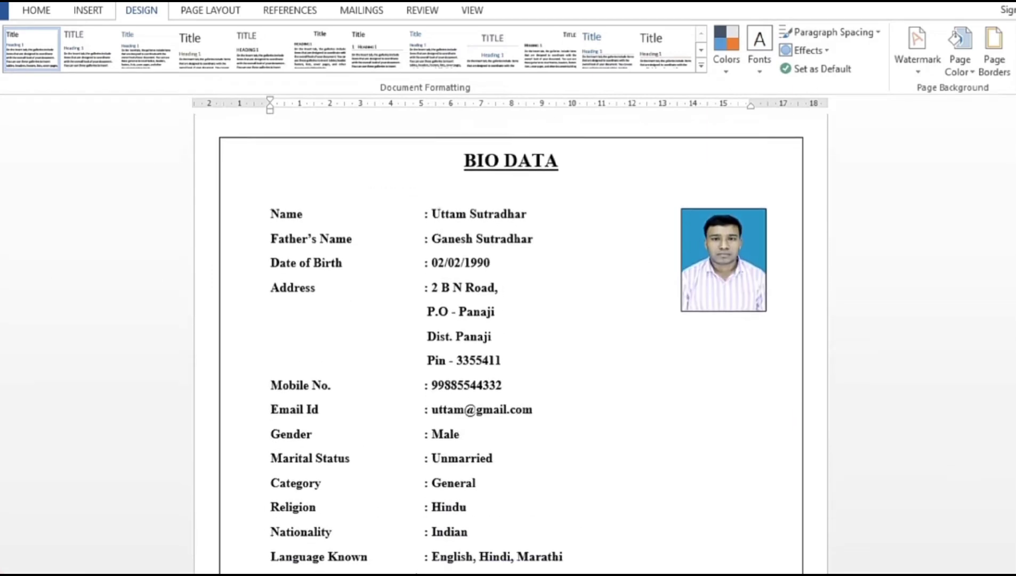